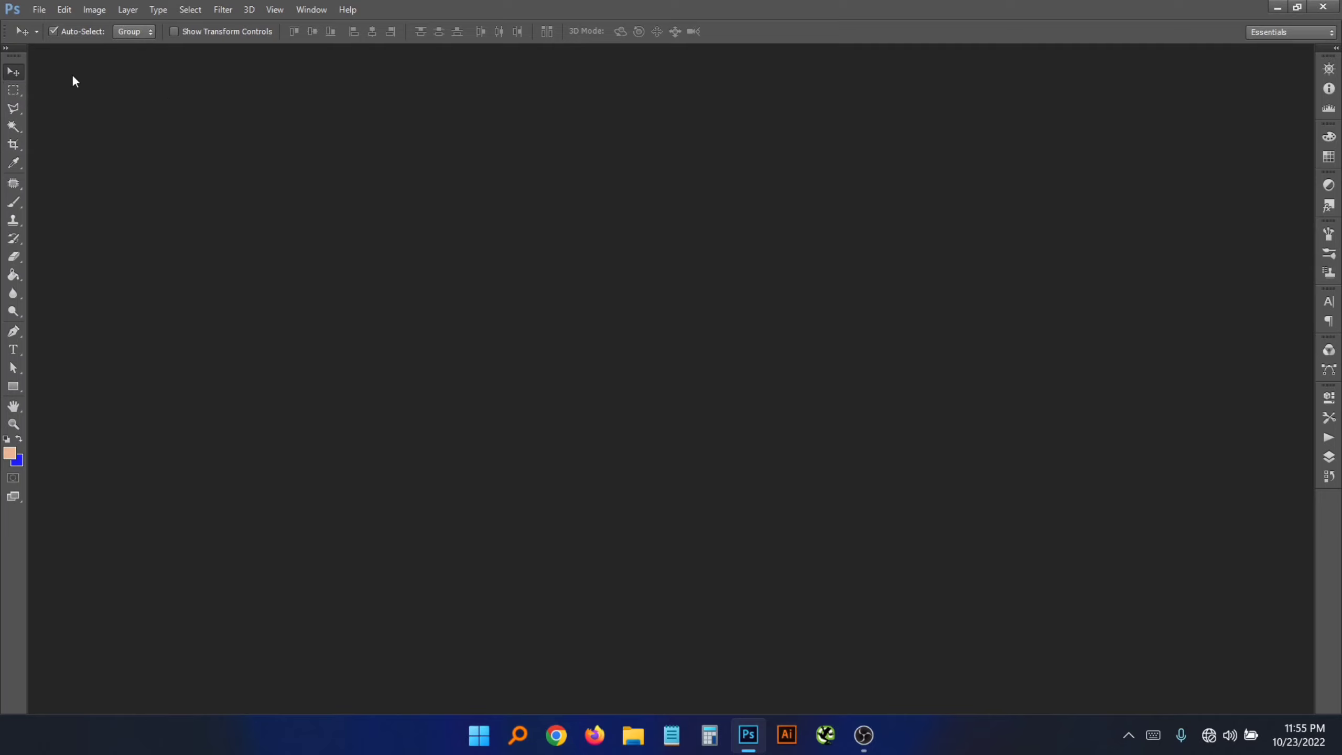
# - Create a new document from the Default Photoshop Size preset and move its floating window toward the middle of the workspace
pyautogui.click(38, 10)
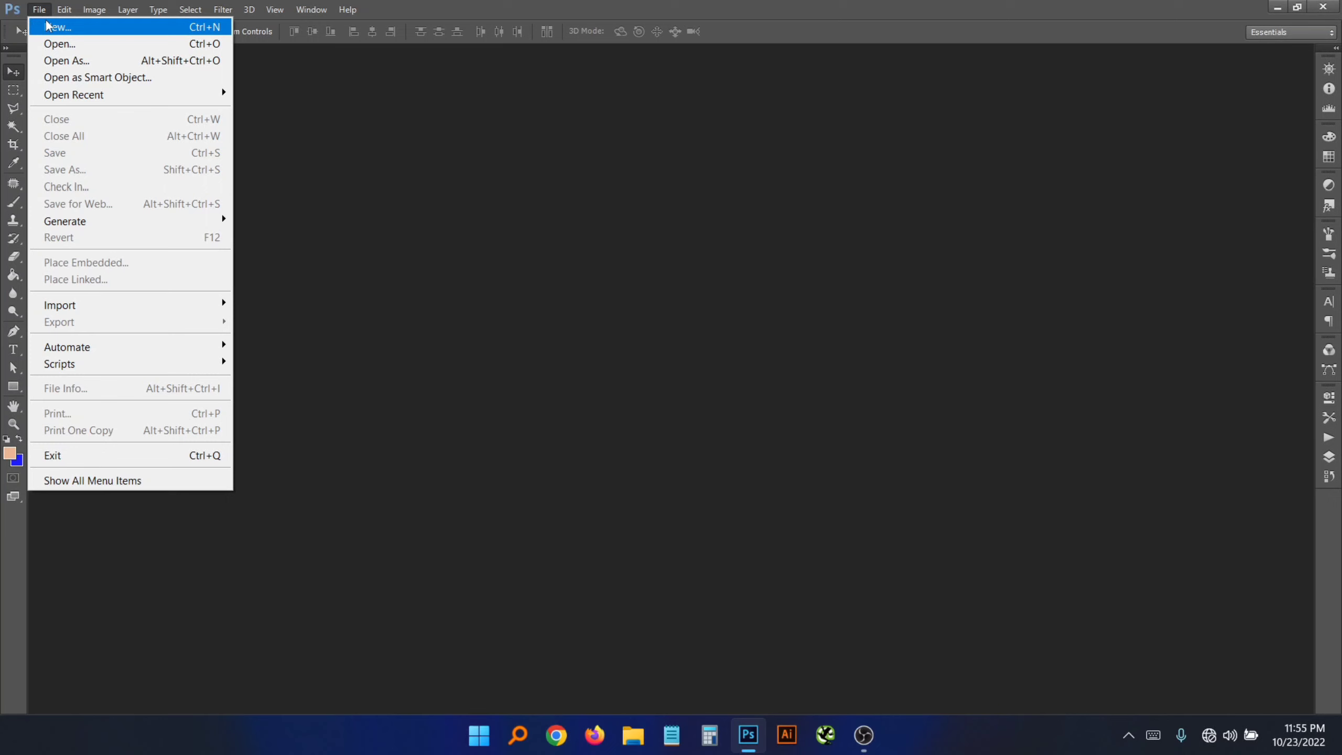
pyautogui.click(52, 27)
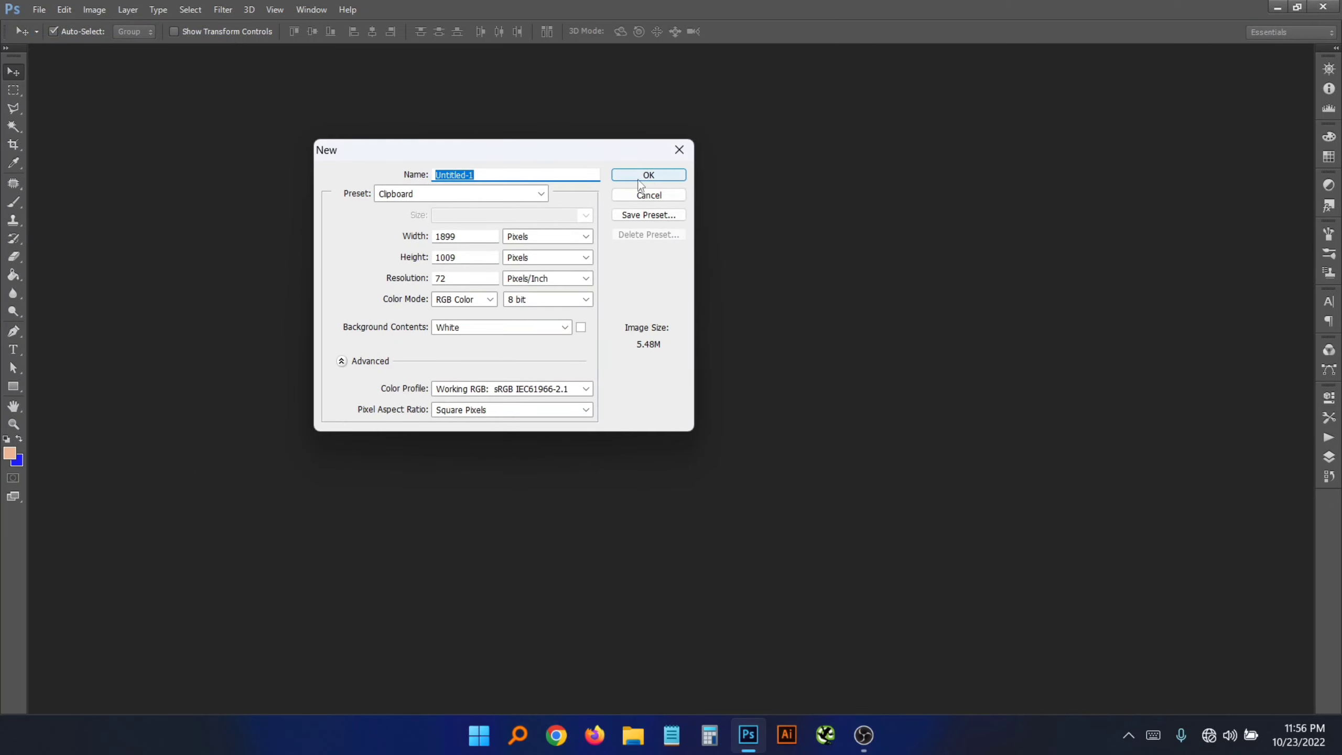
pyautogui.click(481, 195)
pyautogui.click(477, 215)
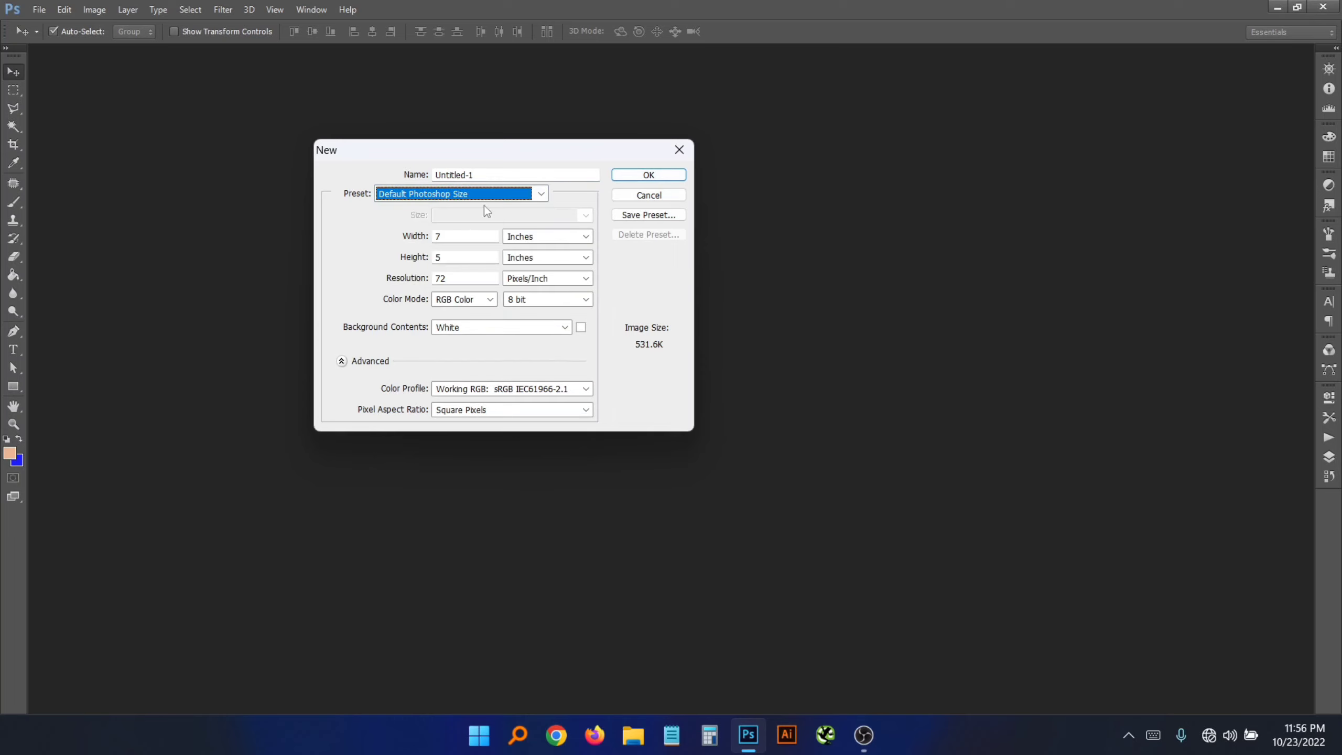
pyautogui.click(633, 177)
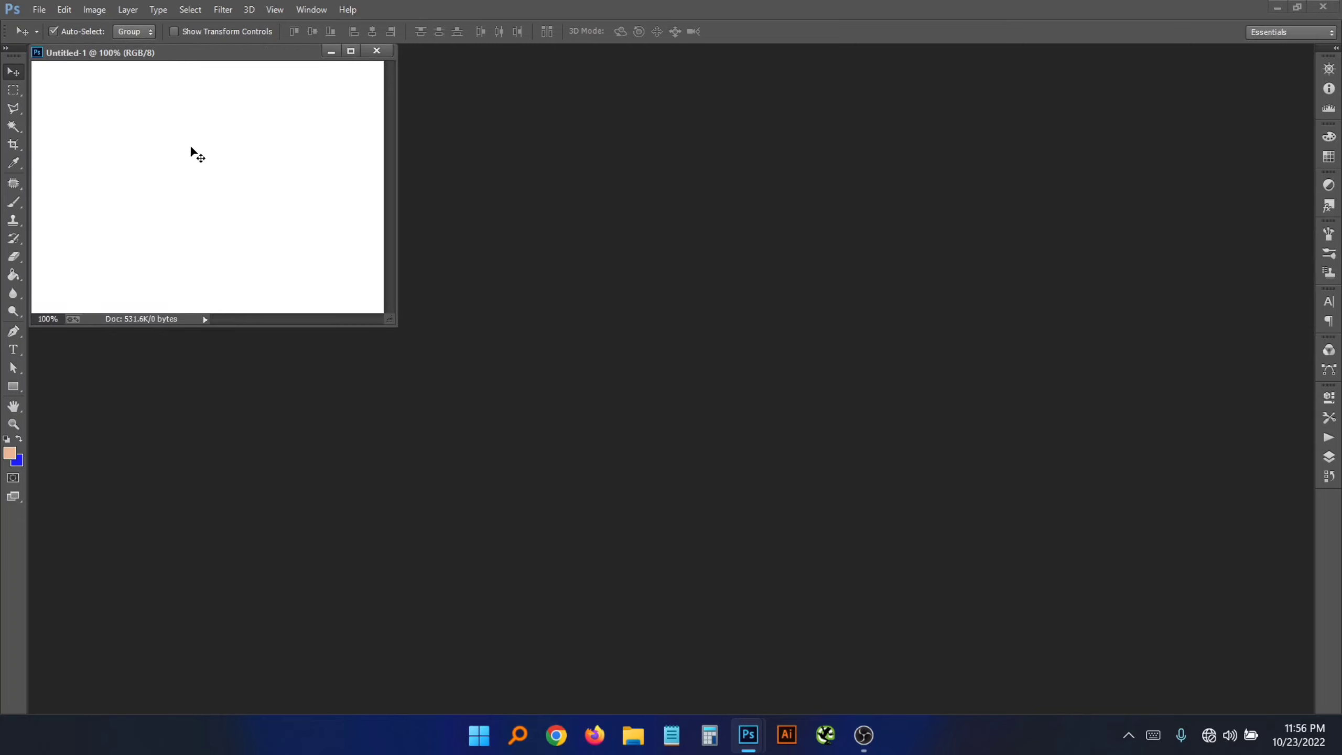
pyautogui.moveTo(153, 52); pyautogui.dragTo(755, 143)
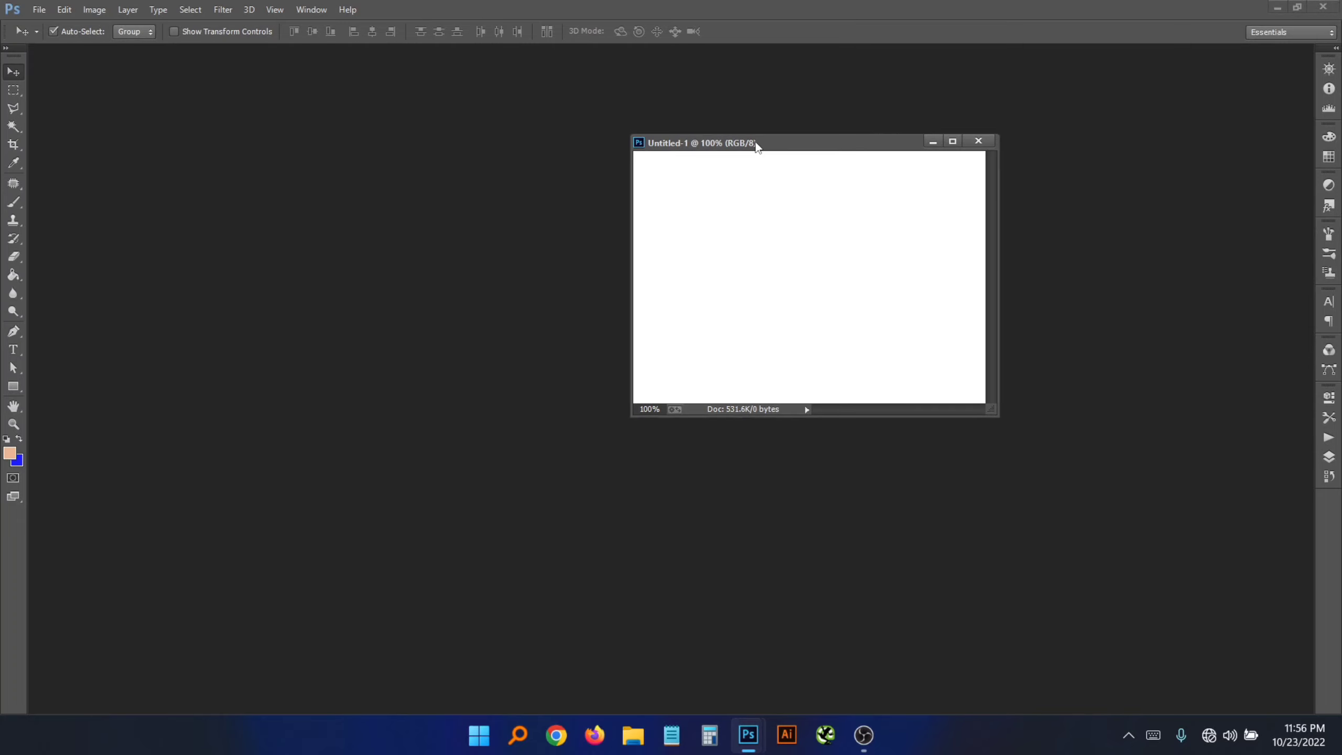
pyautogui.click(38, 11)
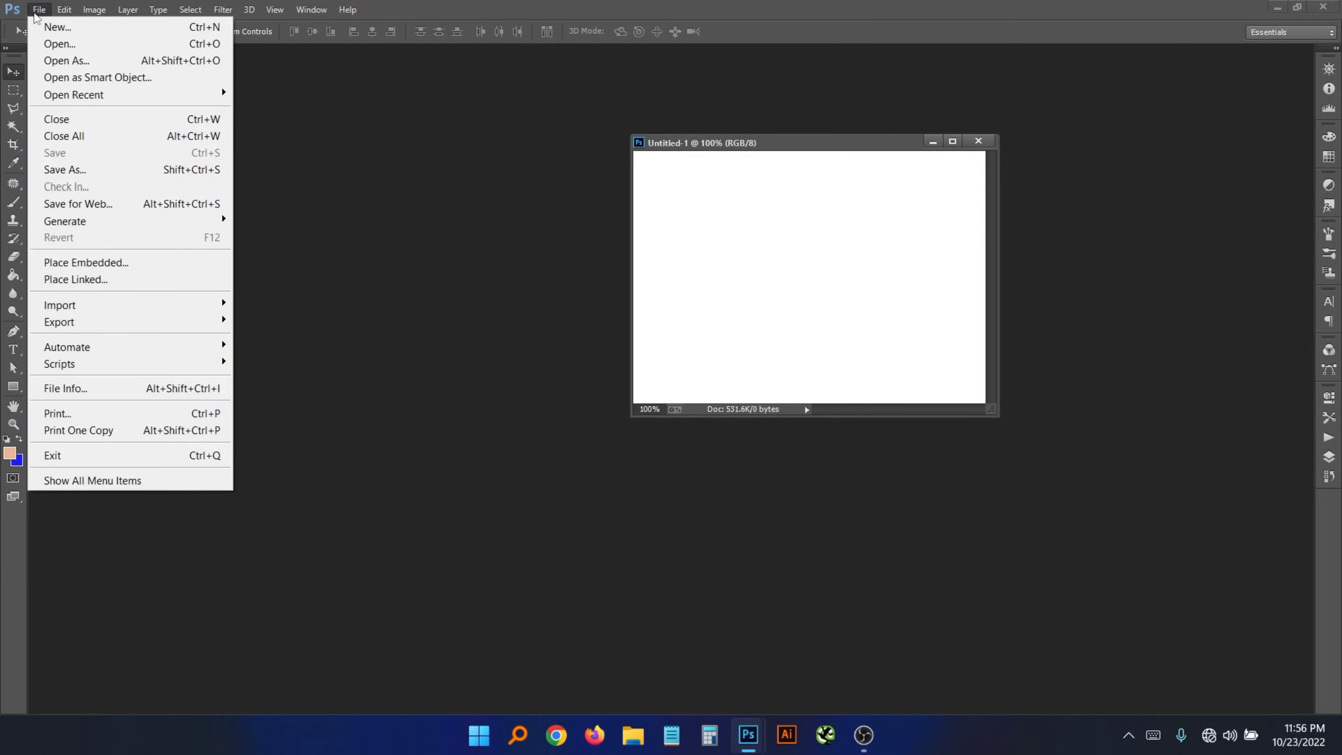
pyautogui.click(54, 44)
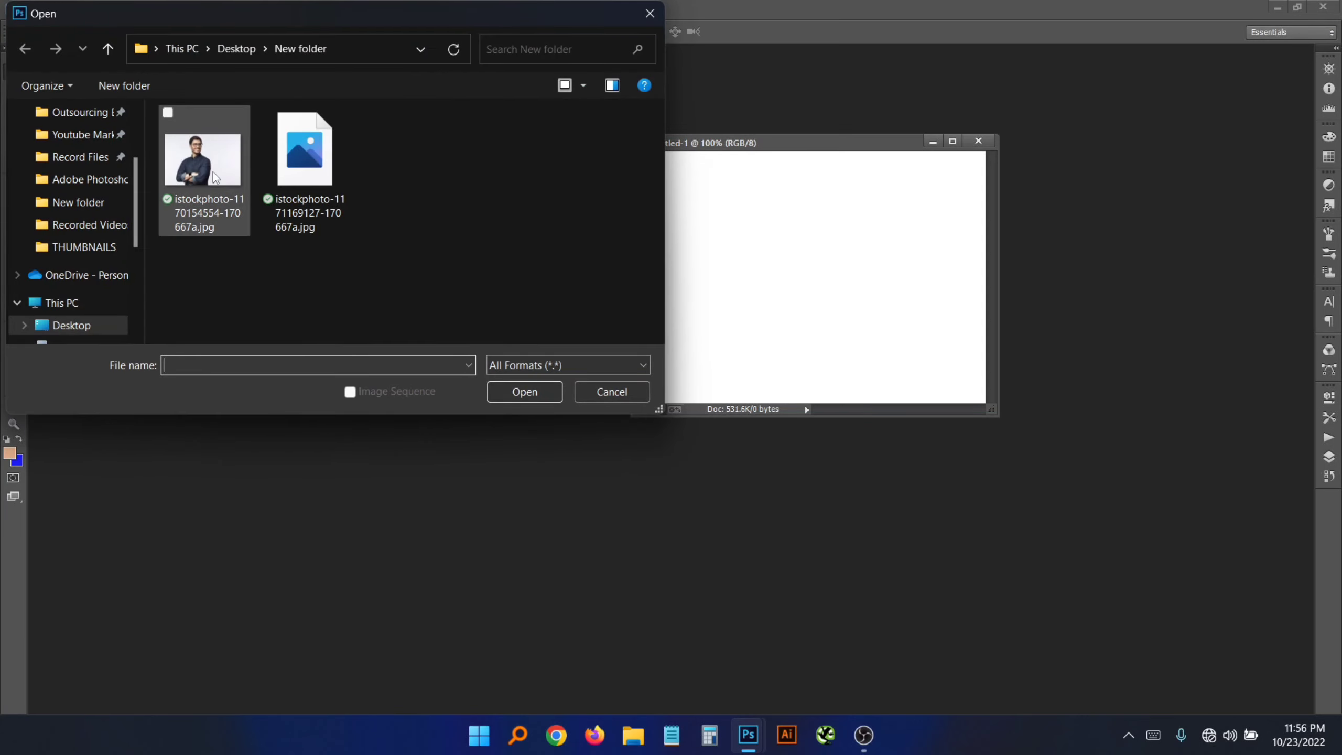
pyautogui.doubleClick(214, 177)
pyautogui.moveTo(231, 77); pyautogui.dragTo(333, 165)
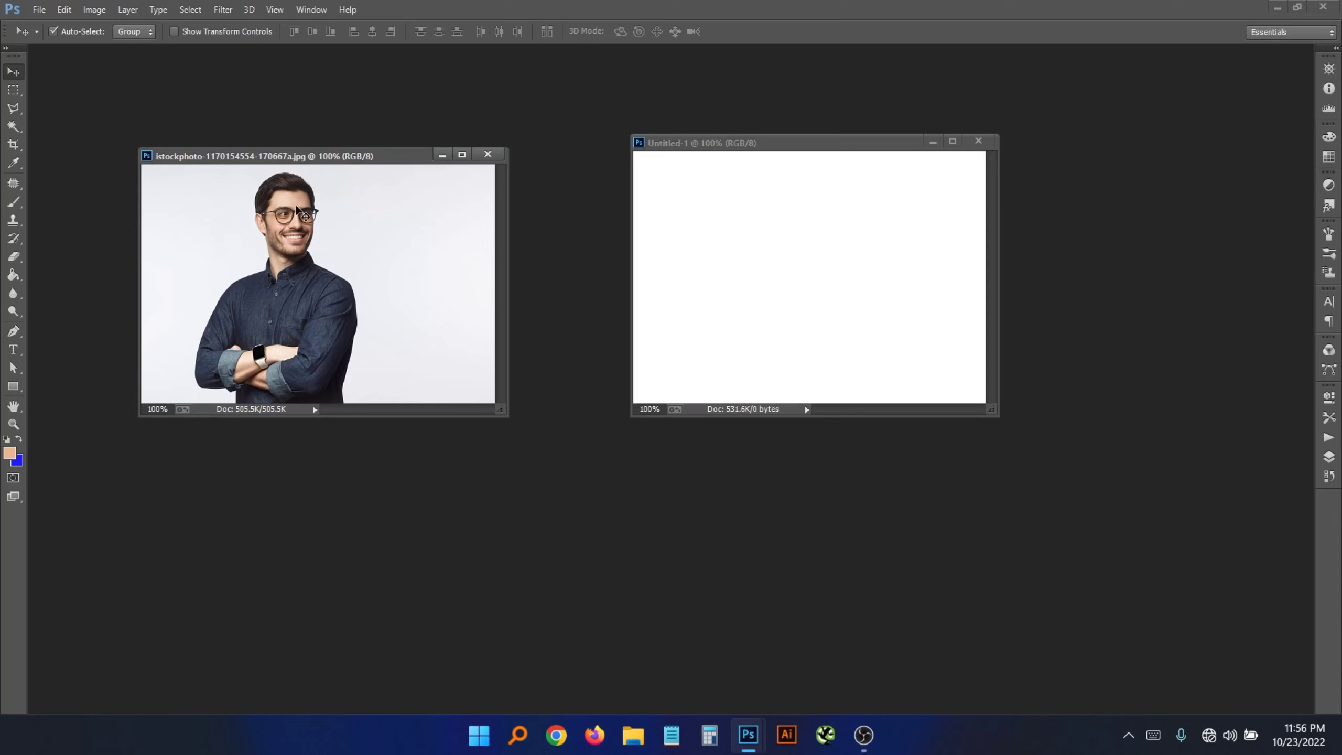
pyautogui.click(937, 254)
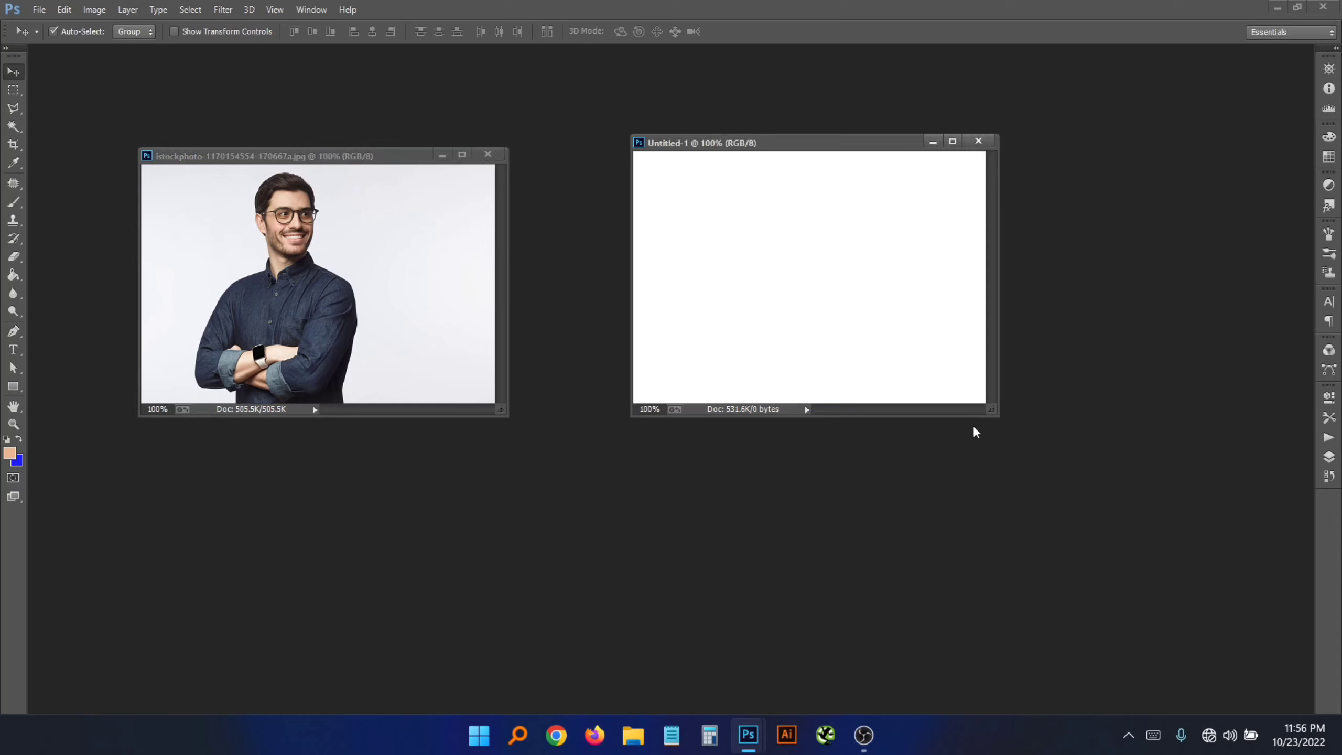
pyautogui.moveTo(994, 415); pyautogui.dragTo(1089, 563)
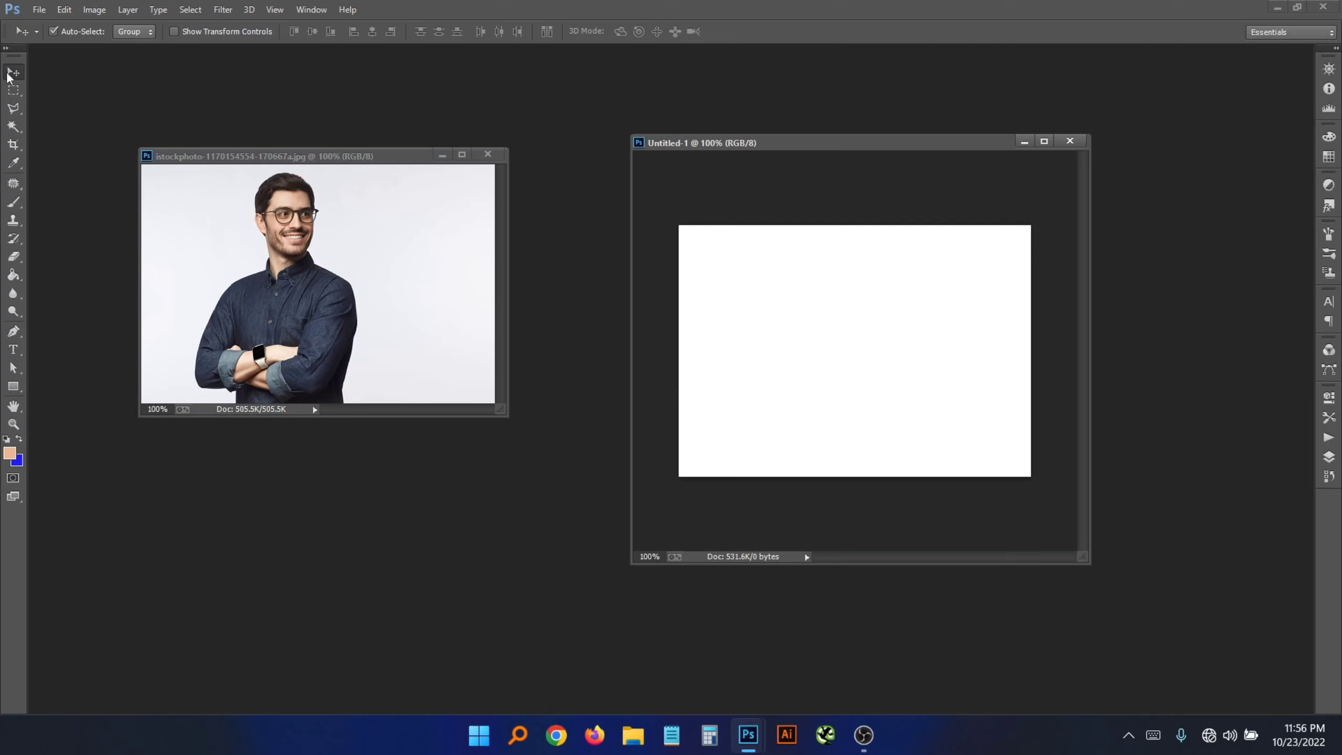
# - Copy the crossed-arms photo into the blank document with the Move tool and position it against the canvas's lower edge
pyautogui.click(292, 251)
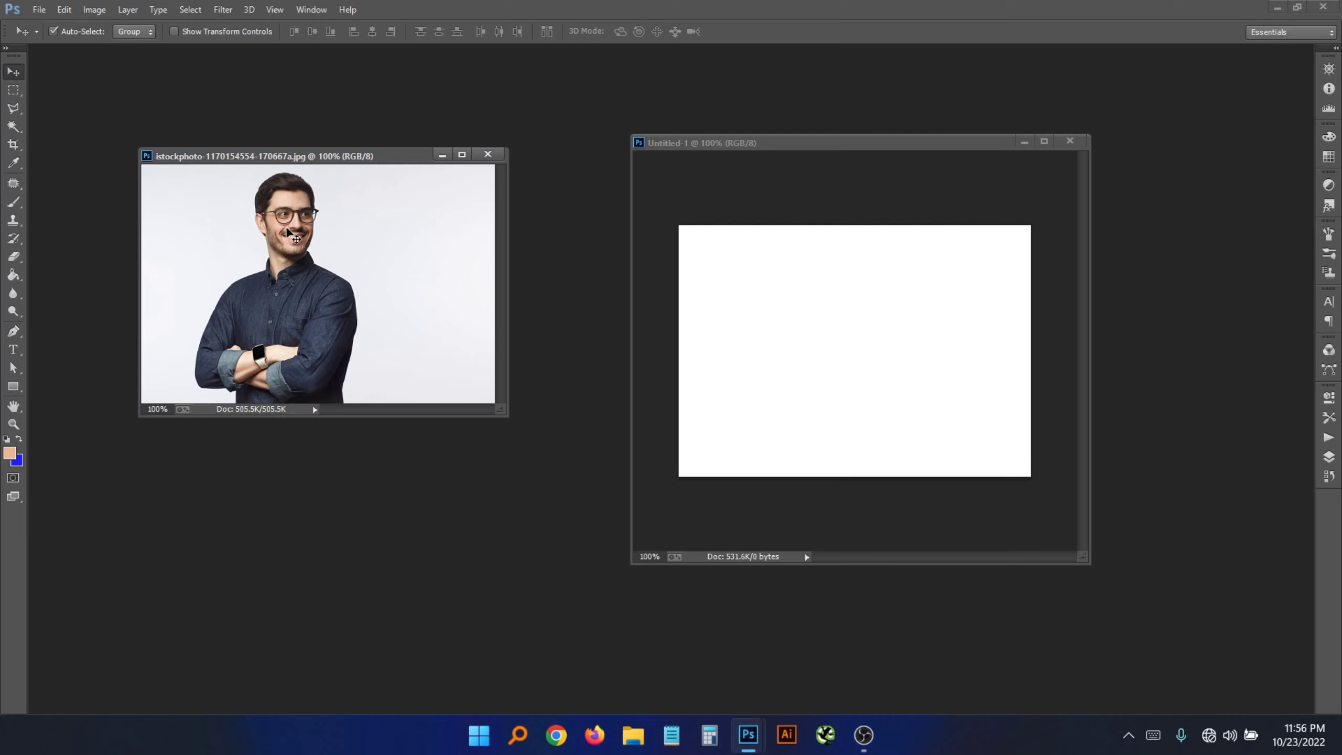
pyautogui.moveTo(286, 229); pyautogui.dragTo(822, 324)
pyautogui.moveTo(795, 378)
pyautogui.mouseDown()
pyautogui.moveTo(829, 347)
pyautogui.moveTo(792, 353)
pyautogui.moveTo(800, 363)
pyautogui.mouseUp()
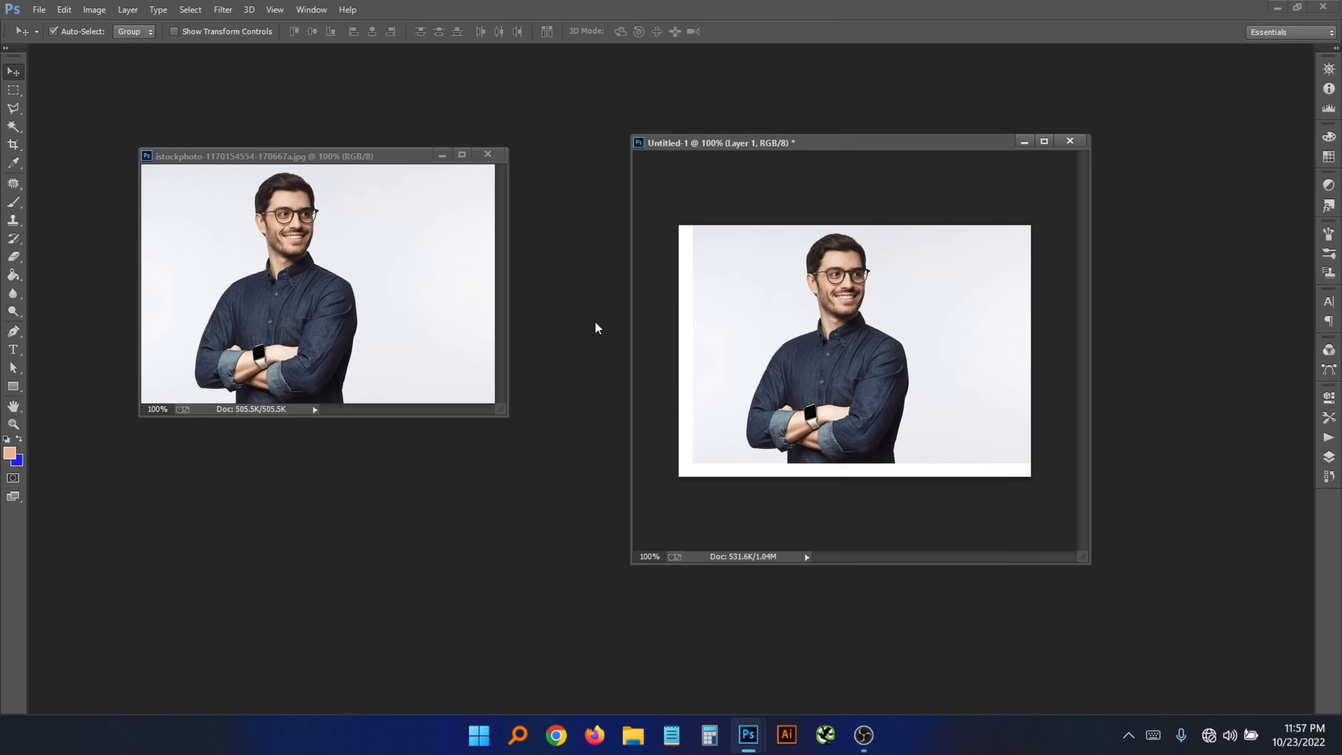
pyautogui.moveTo(824, 340)
pyautogui.mouseDown()
pyautogui.moveTo(848, 370)
pyautogui.moveTo(795, 354)
pyautogui.moveTo(813, 396)
pyautogui.moveTo(821, 349)
pyautogui.mouseUp()
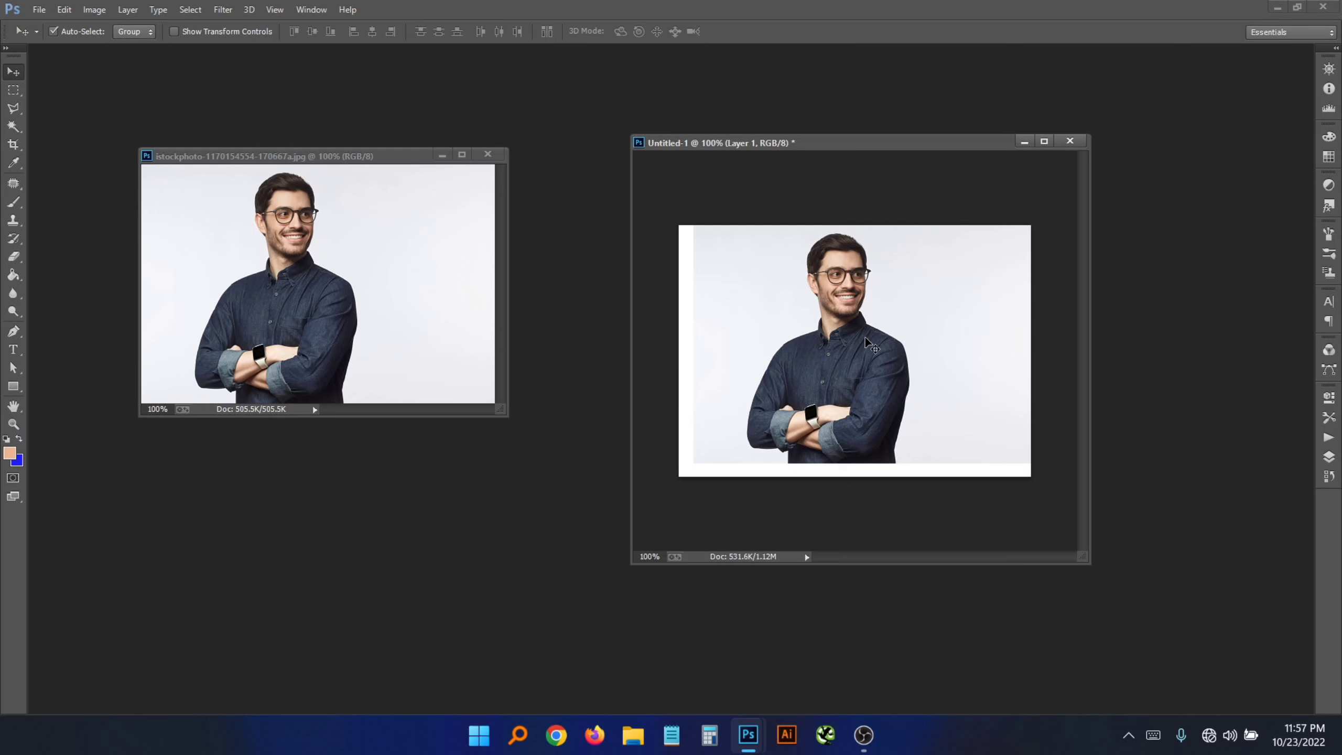
pyautogui.moveTo(864, 338); pyautogui.dragTo(859, 353)
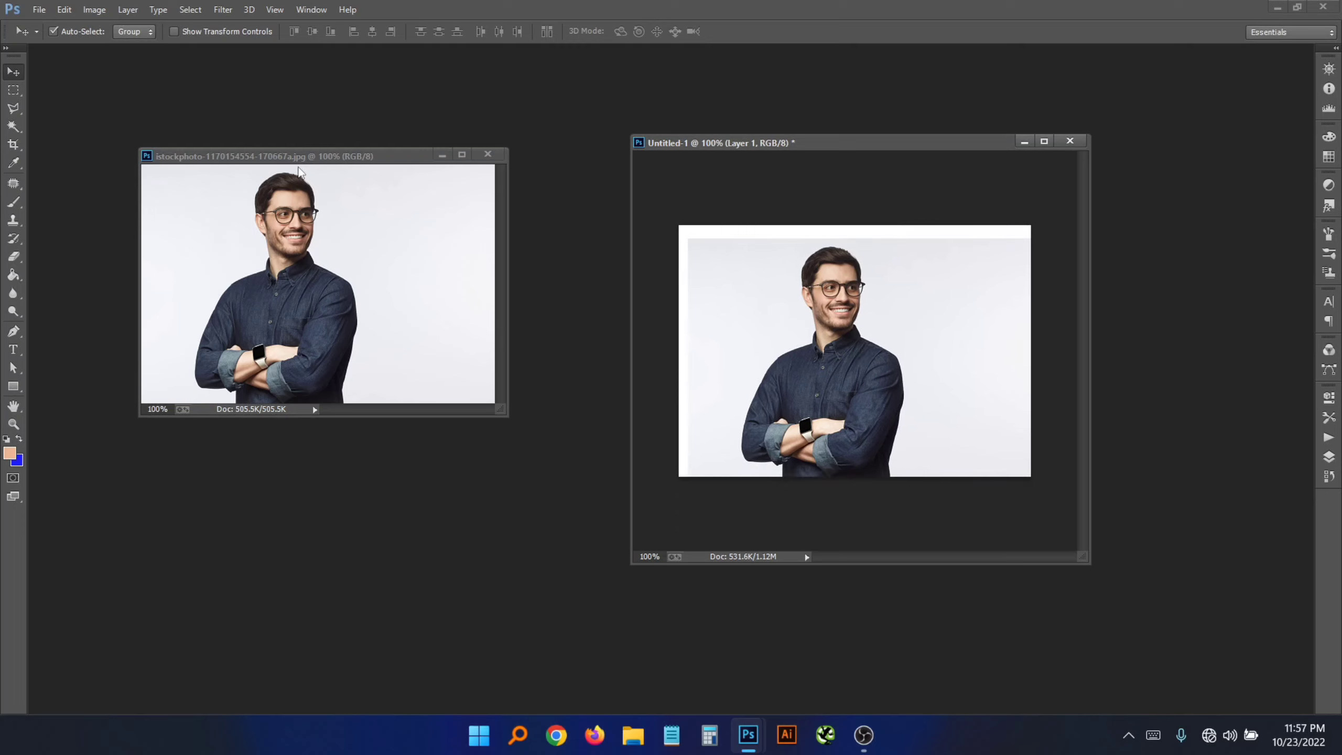
pyautogui.click(39, 10)
pyautogui.click(48, 49)
pyautogui.click(324, 152)
pyautogui.click(529, 393)
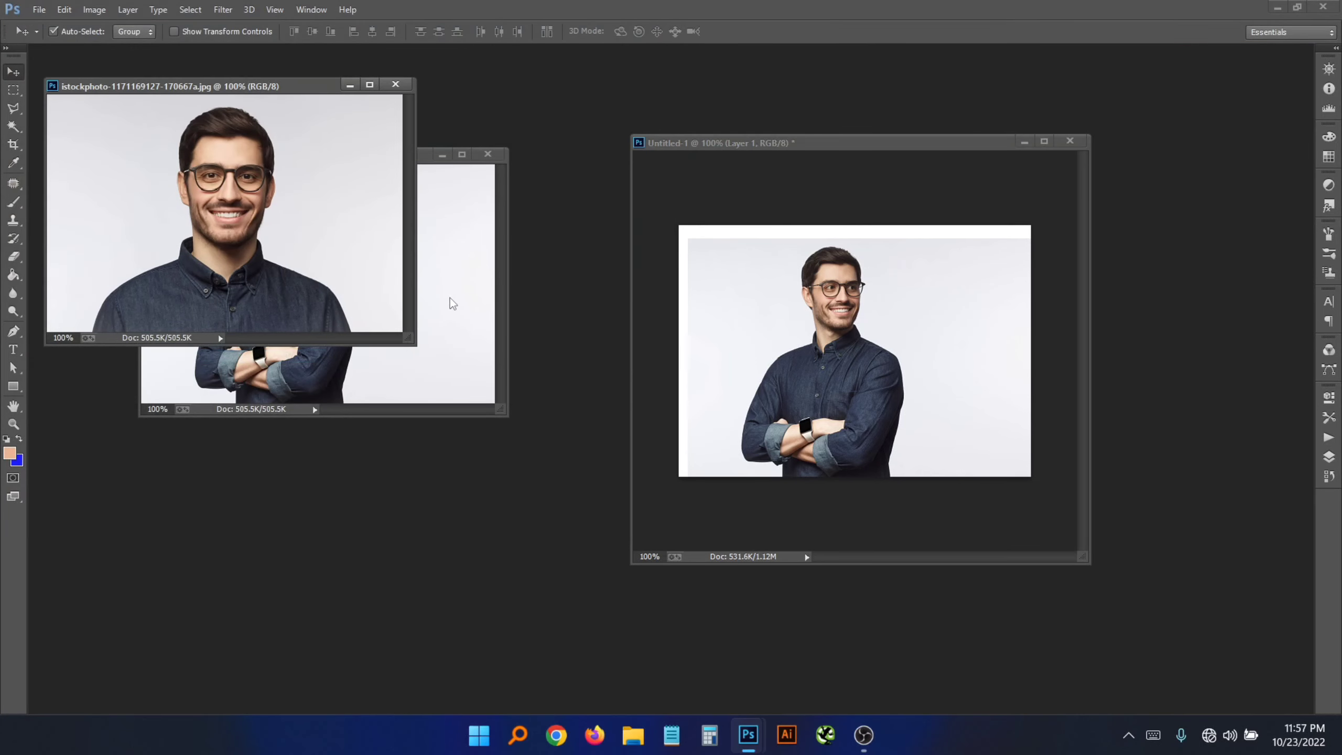
pyautogui.moveTo(230, 86); pyautogui.dragTo(727, 200)
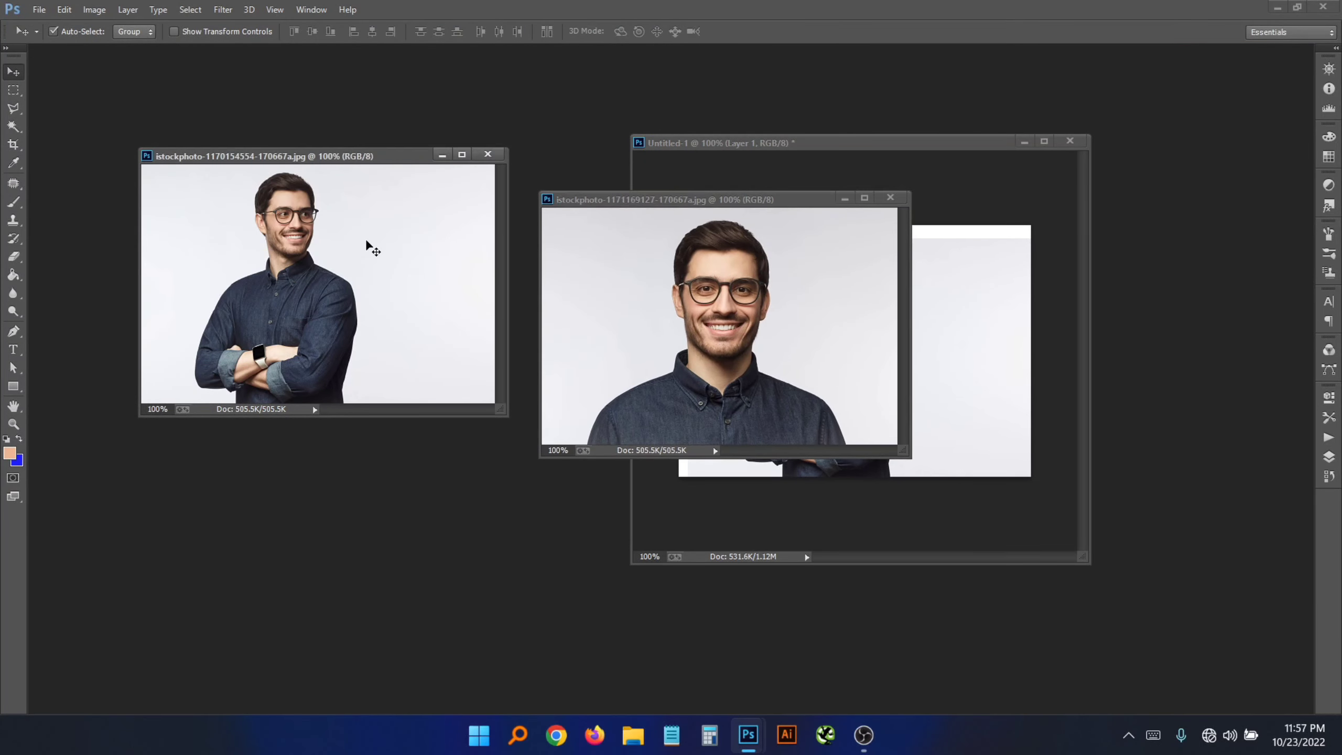
pyautogui.moveTo(288, 251); pyautogui.dragTo(695, 347)
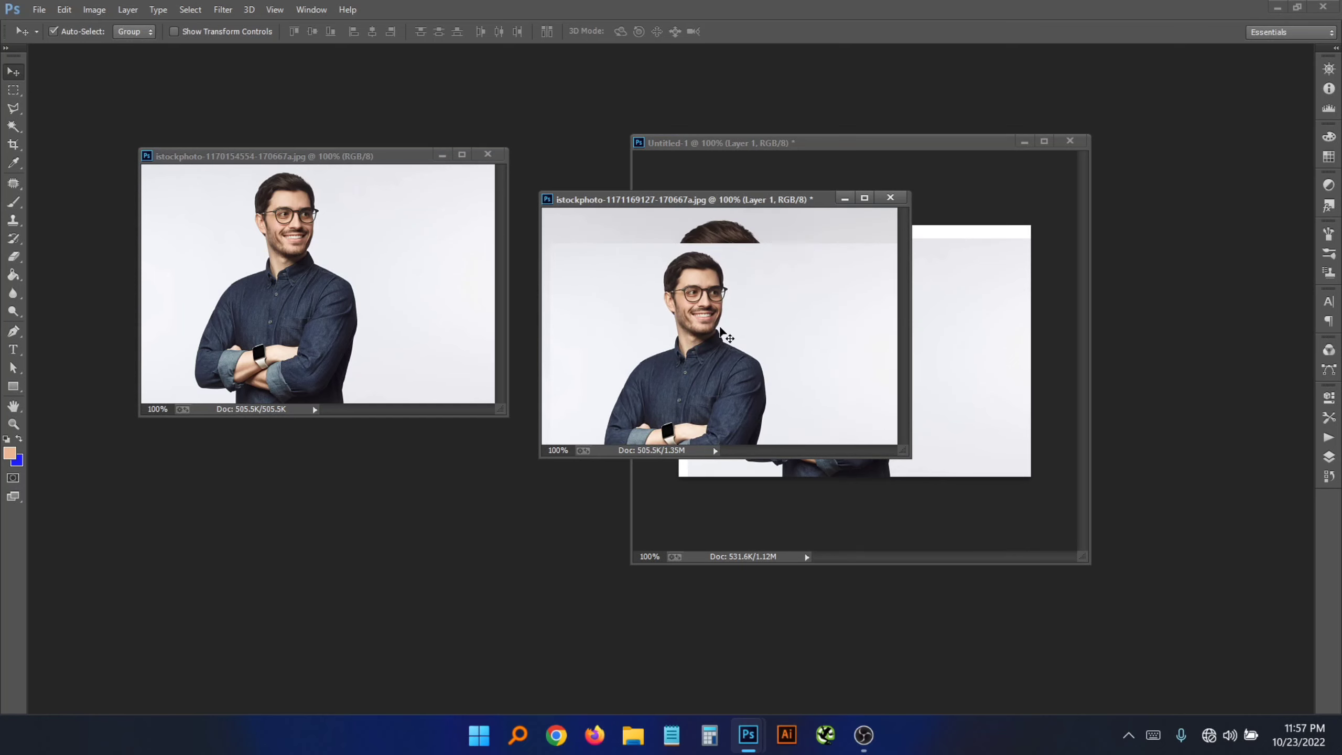
pyautogui.moveTo(689, 341); pyautogui.dragTo(721, 324)
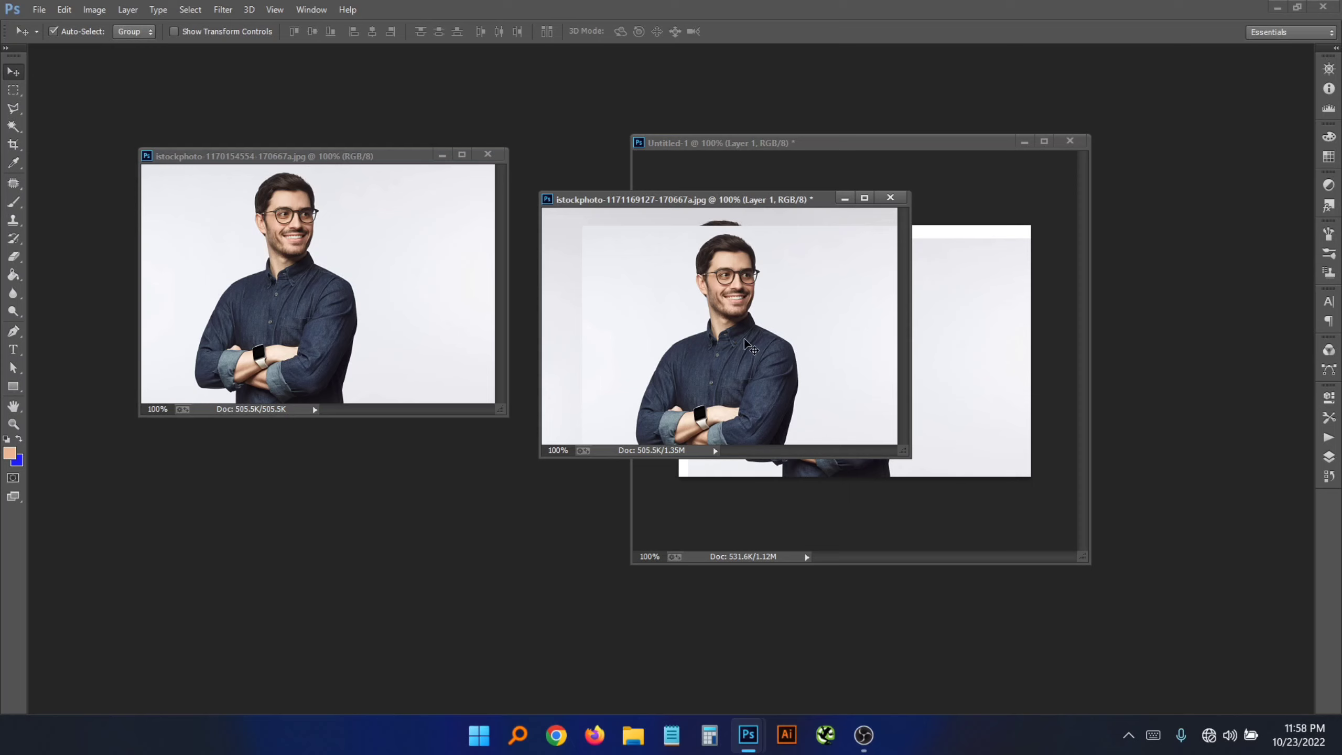
pyautogui.click(14, 91)
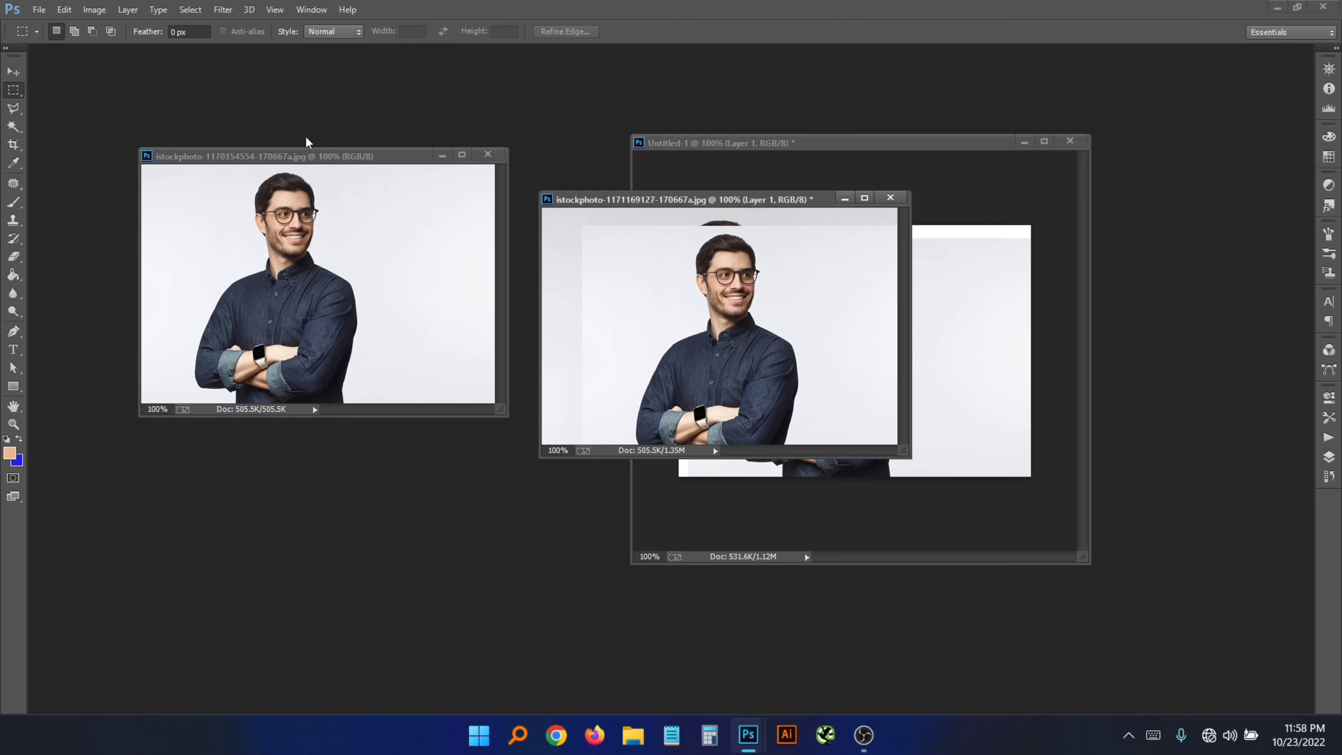
pyautogui.moveTo(304, 160); pyautogui.dragTo(298, 120)
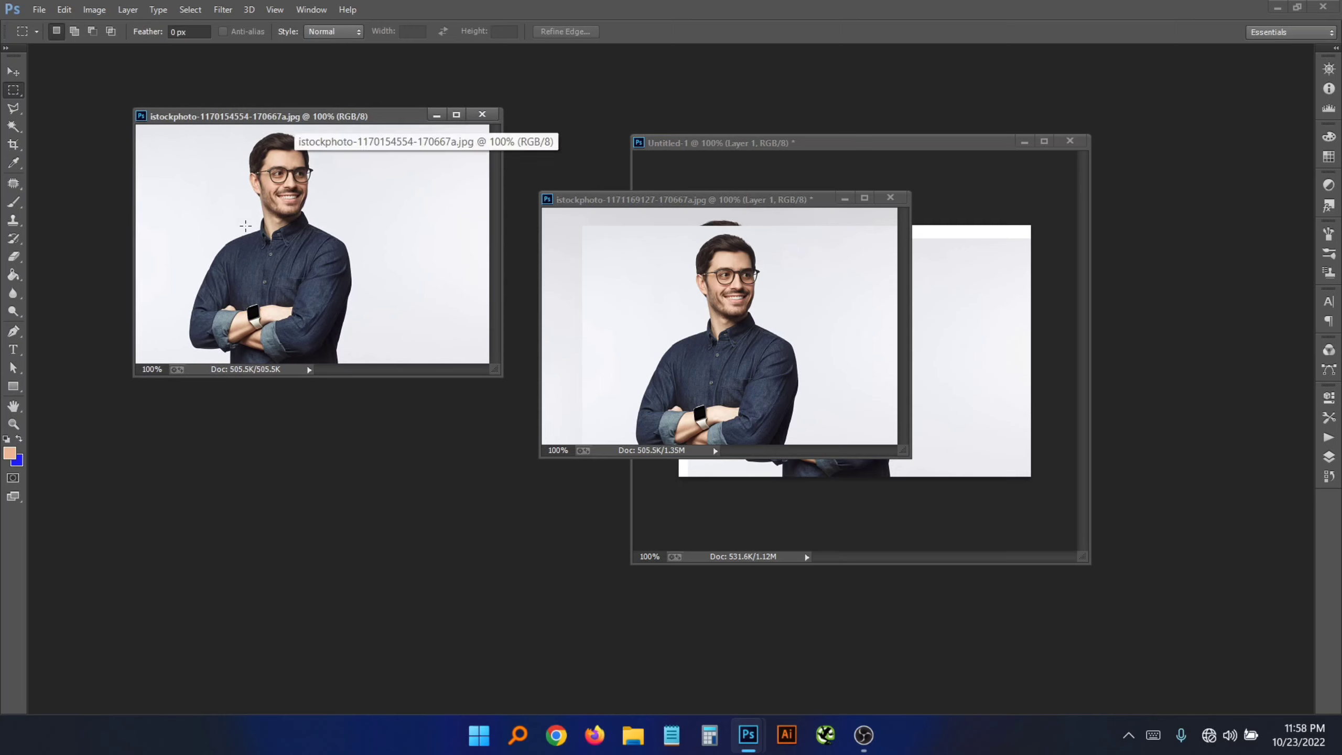
pyautogui.moveTo(273, 170); pyautogui.dragTo(296, 193)
pyautogui.click(300, 211)
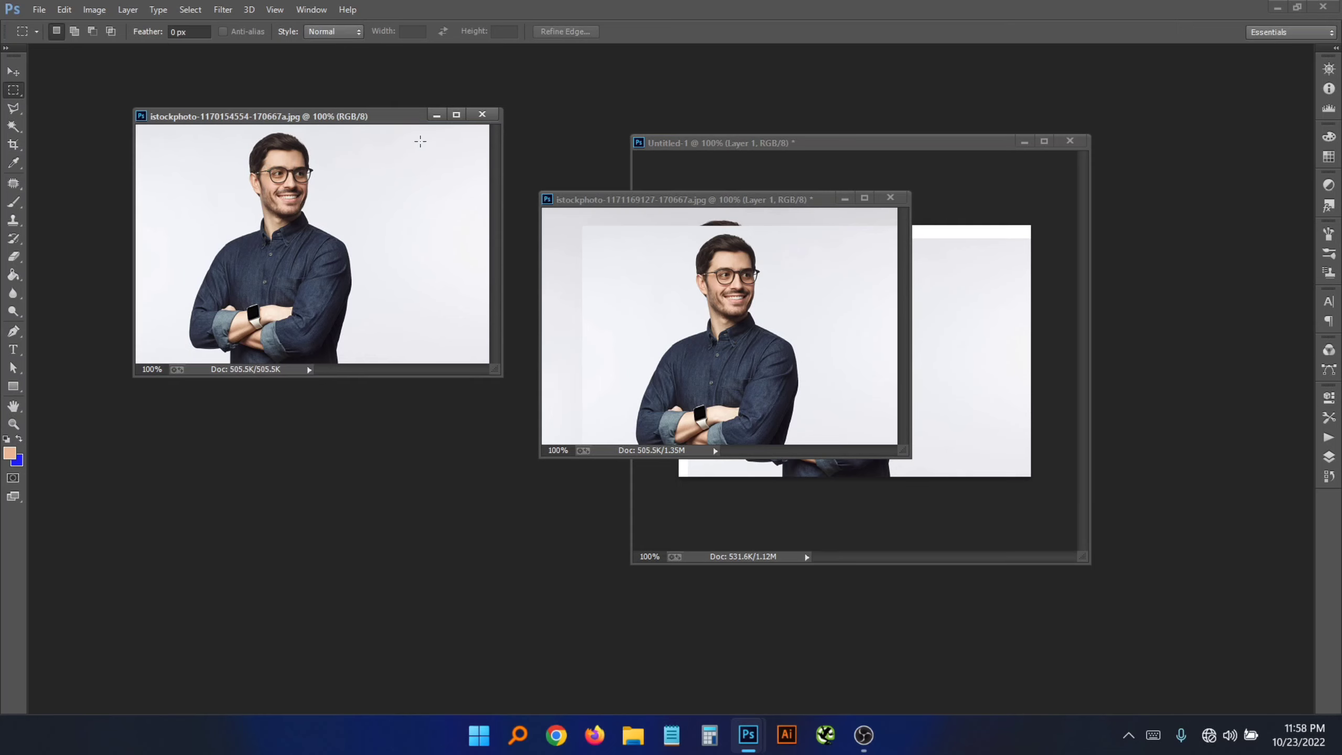
# - Dock the three floating document windows together as tabs, ending with the Untitled-1 document
pyautogui.moveTo(391, 119); pyautogui.dragTo(402, 51)
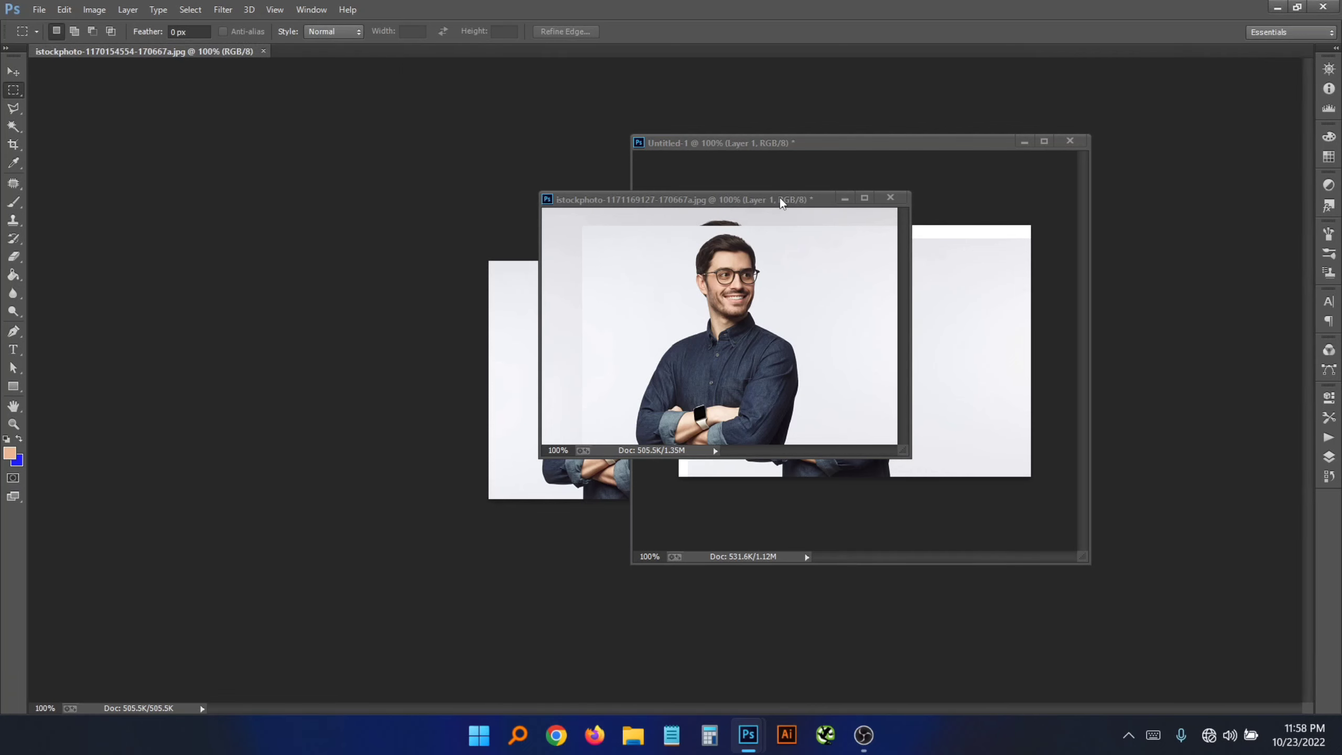
pyautogui.moveTo(779, 200); pyautogui.dragTo(747, 58)
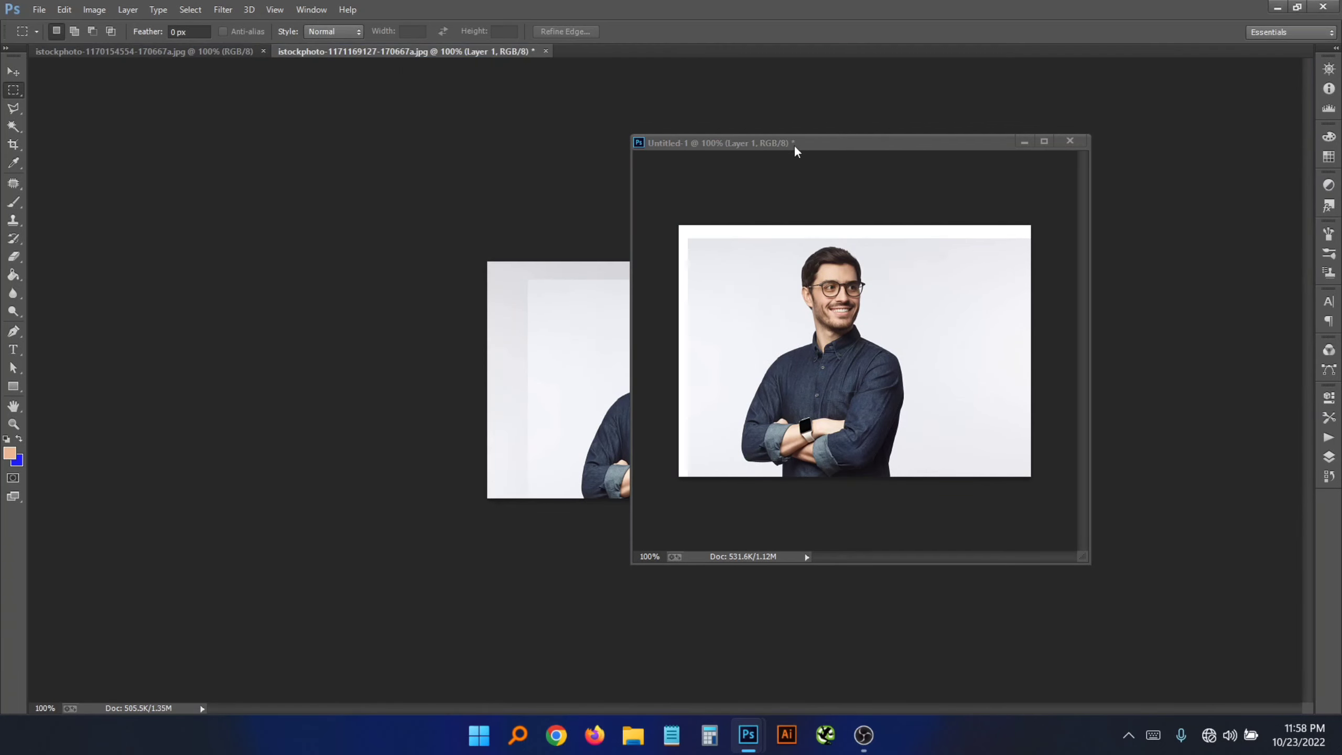
pyautogui.moveTo(793, 143); pyautogui.dragTo(799, 52)
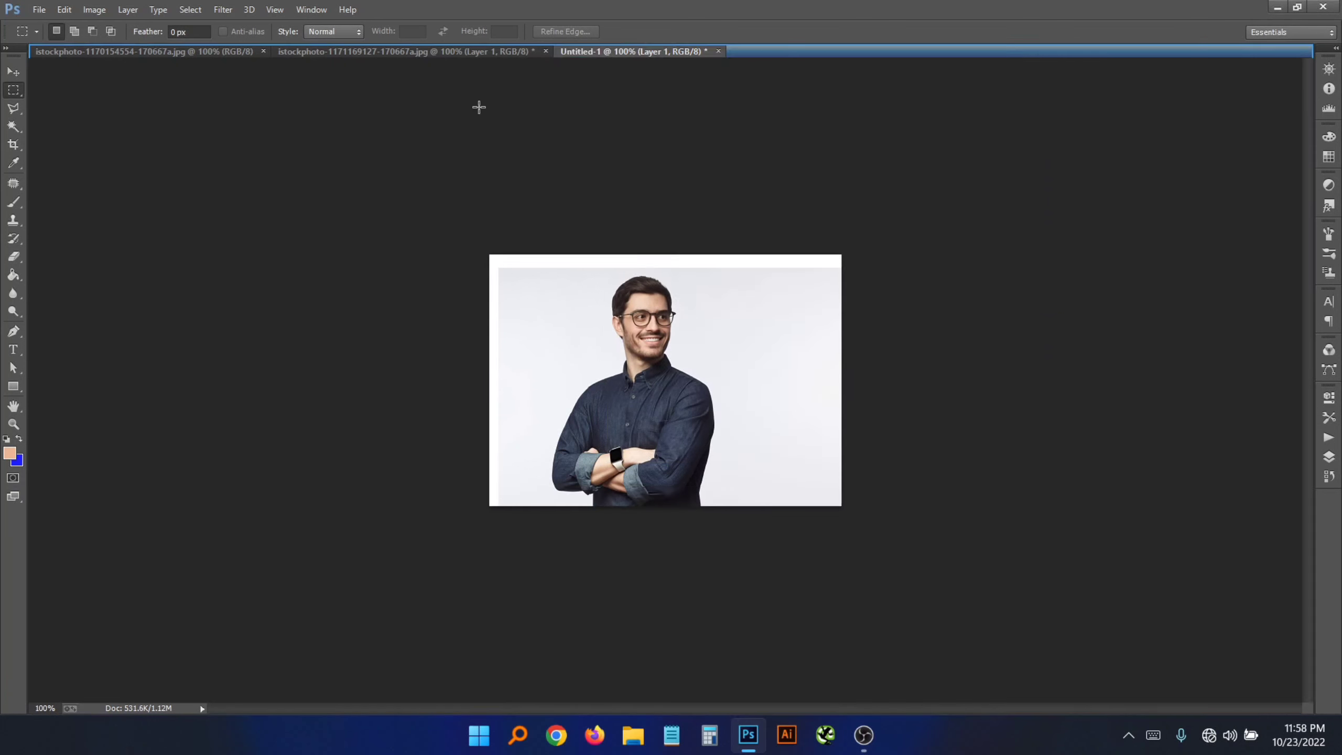
pyautogui.click(130, 53)
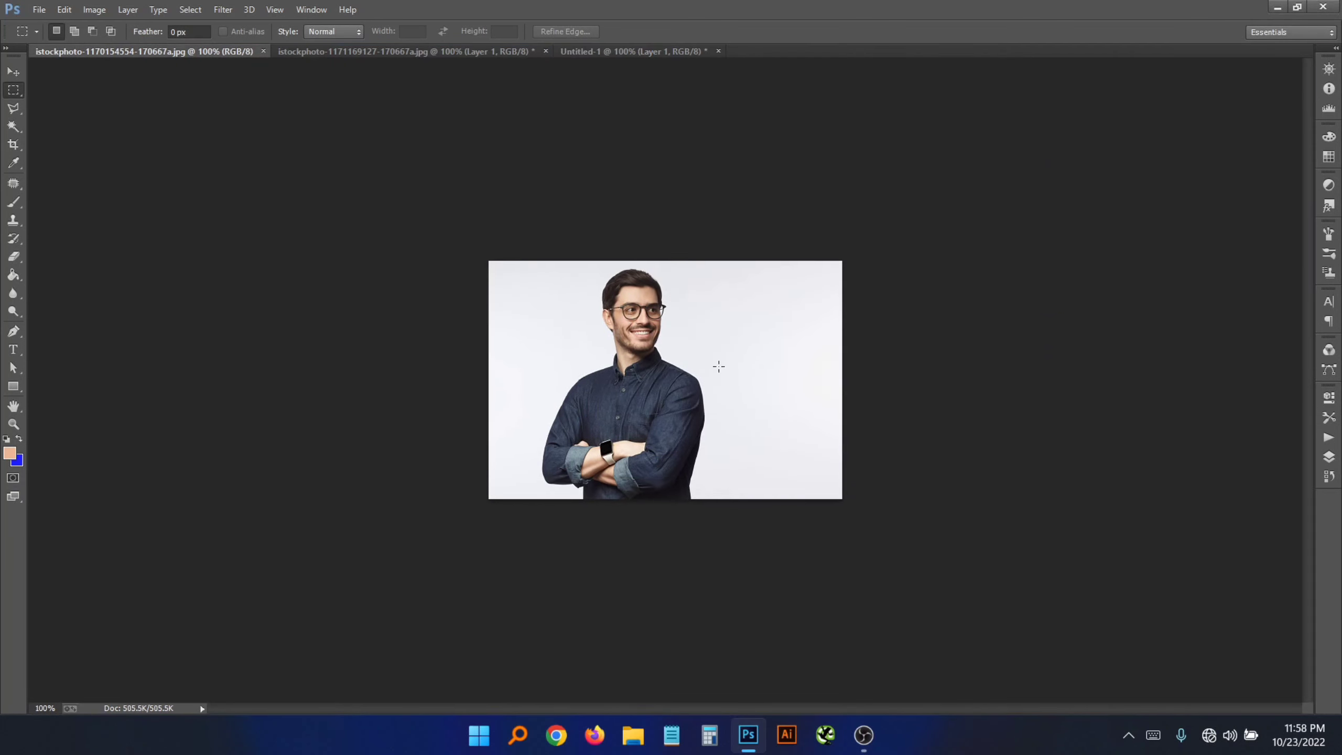
pyautogui.click(632, 312)
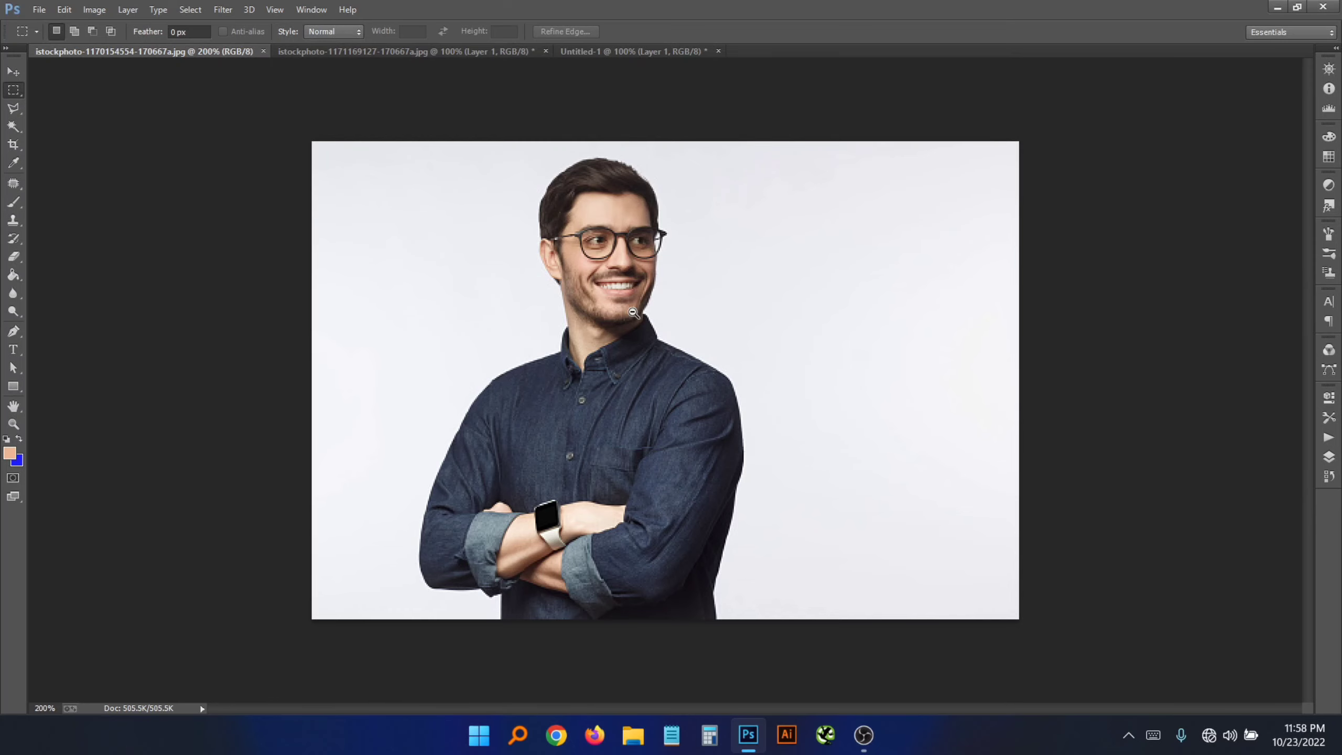
pyautogui.keyDown('alt'); pyautogui.click(633, 312); pyautogui.keyUp('alt')
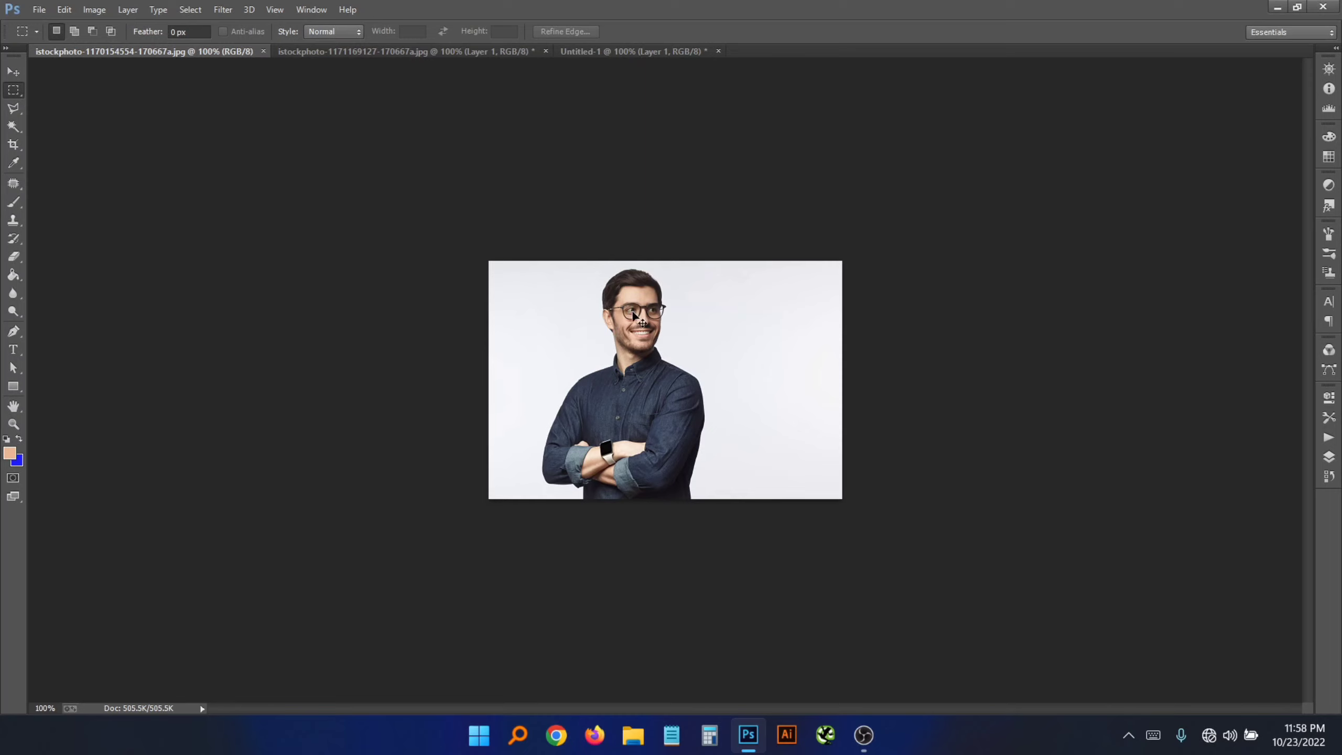
pyautogui.hotkey('ctrl', '+')
pyautogui.hotkey('ctrl', '+')
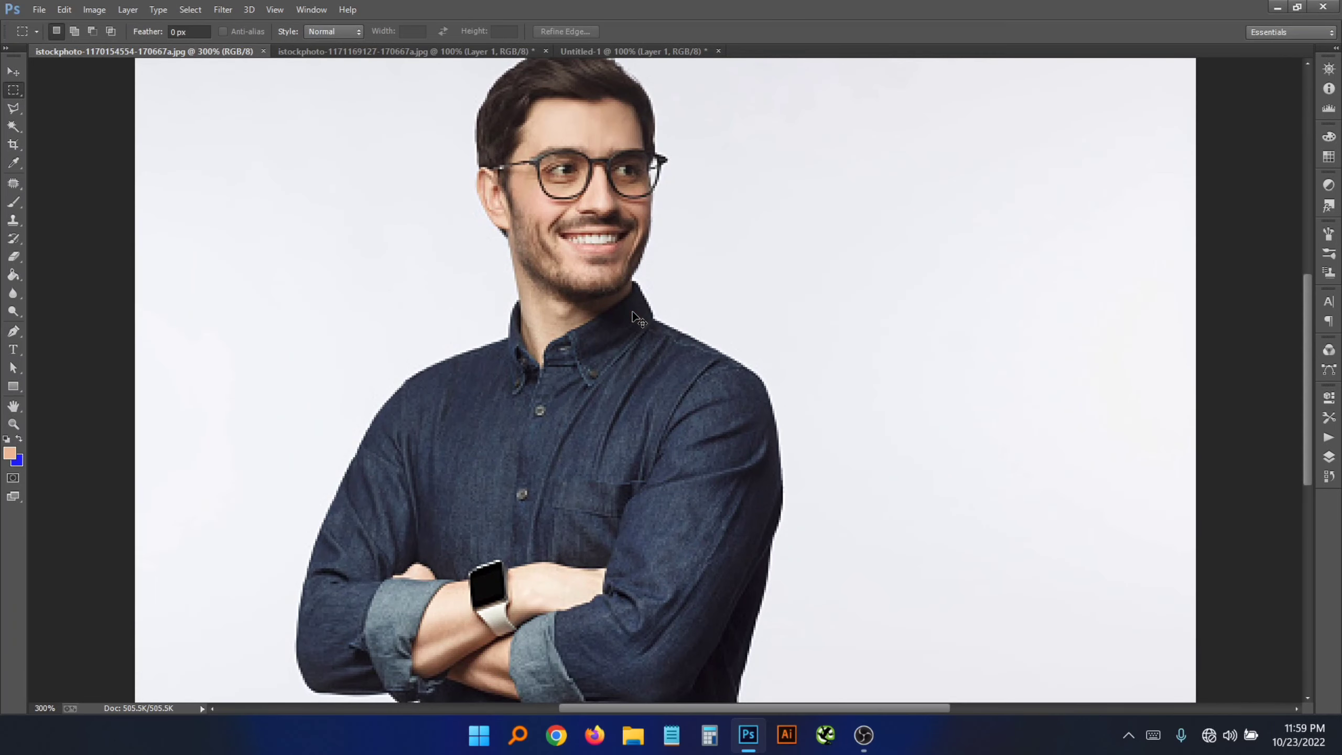
pyautogui.hotkey('ctrl', '-')
pyautogui.hotkey('ctrl', '-')
pyautogui.hotkey('ctrl', '+')
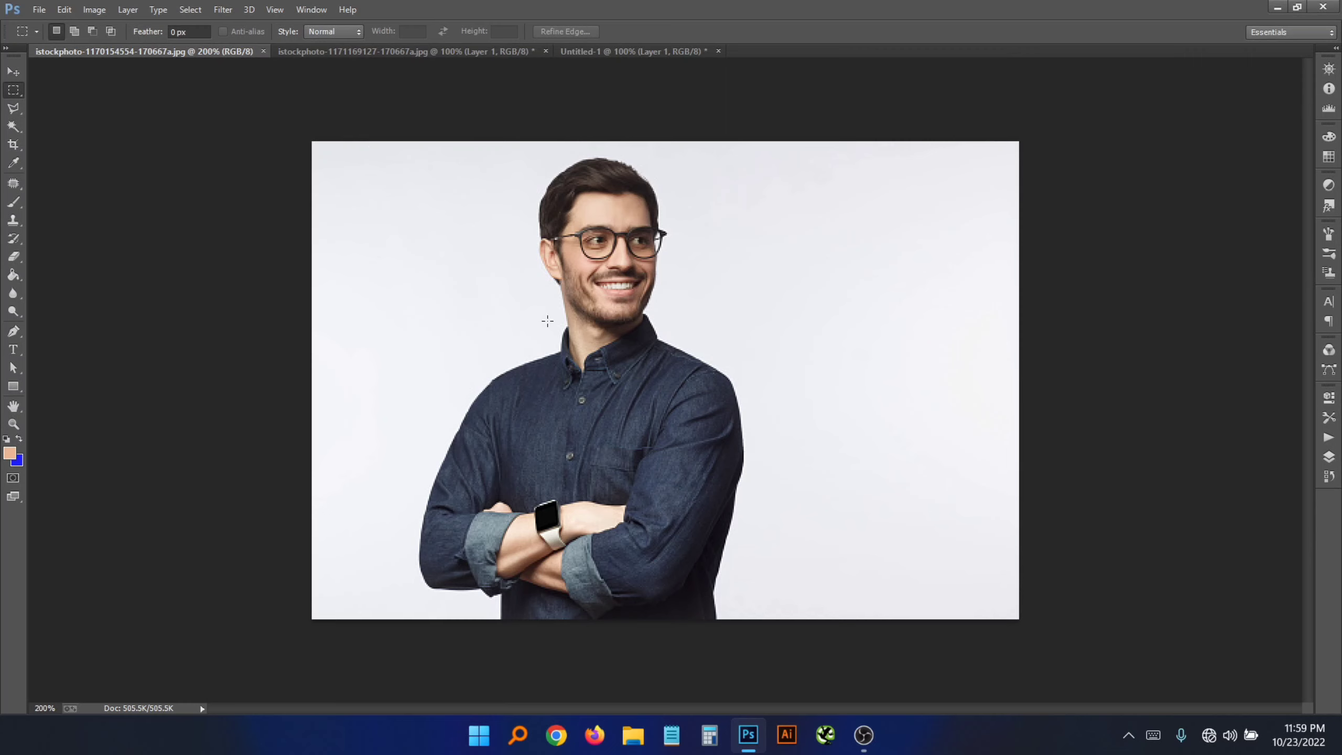
# - Draw a rectangular marquee selection around the man's head and try moving the selected area aside with the Move tool
pyautogui.rightClick(18, 96)
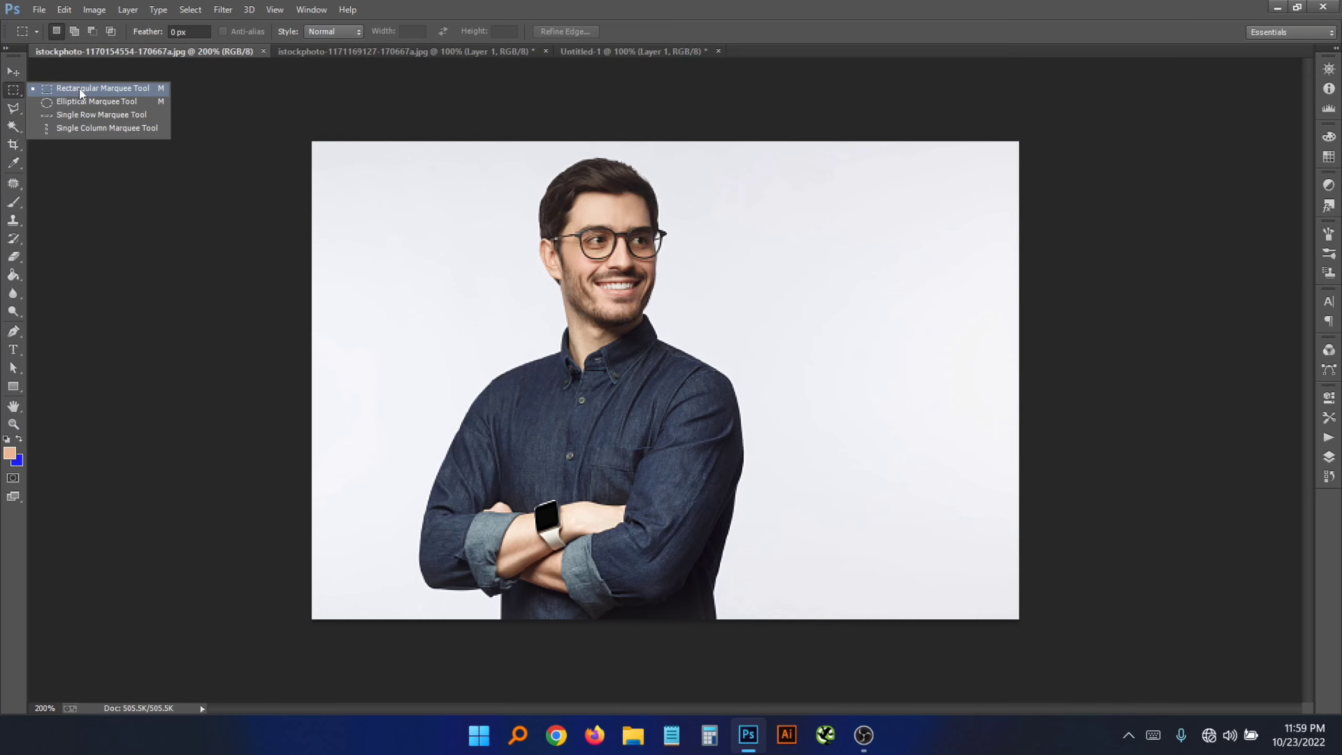
pyautogui.click(108, 89)
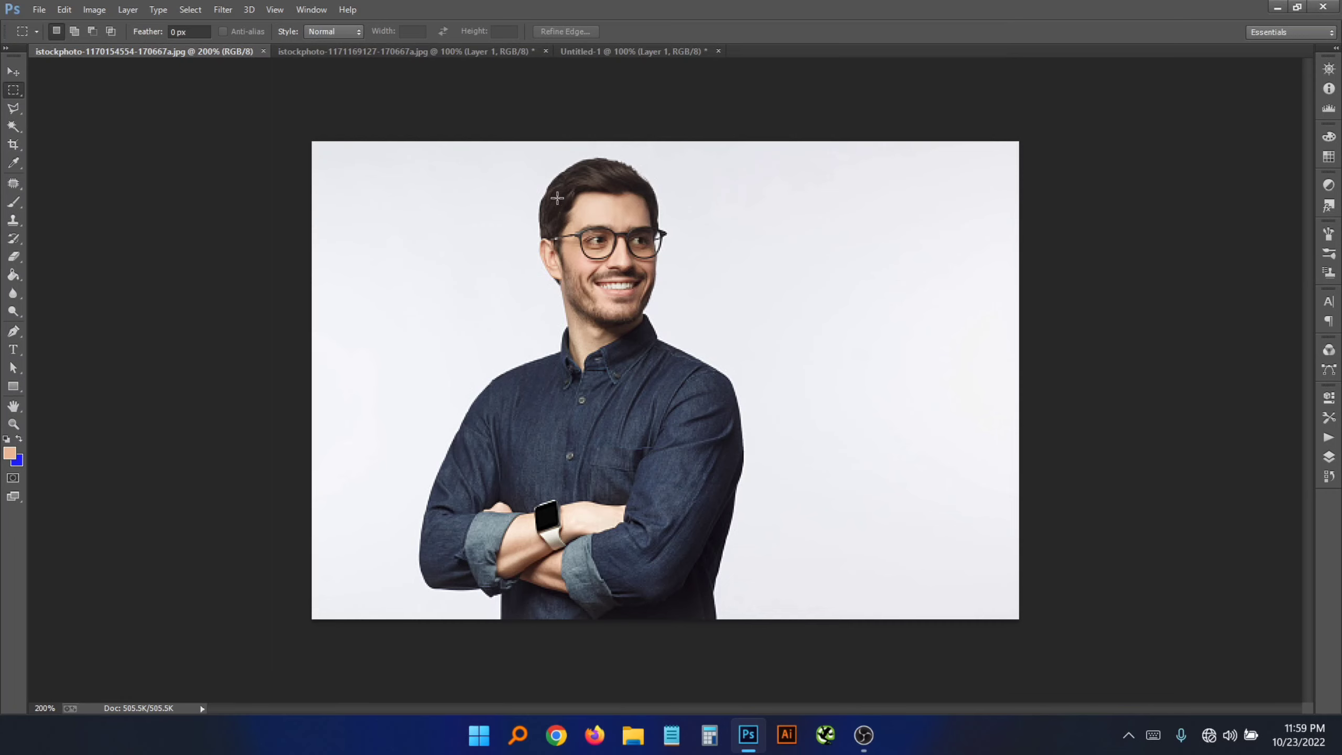
pyautogui.moveTo(515, 155); pyautogui.dragTo(700, 380)
pyautogui.moveTo(574, 239); pyautogui.dragTo(569, 347)
pyautogui.moveTo(617, 272); pyautogui.dragTo(883, 310)
pyautogui.click(13, 73)
# - Undo the moves and the rectangular selection around the man's head
pyautogui.hotkey('ctrl', 'alt', 'z')
pyautogui.hotkey('ctrl', 'alt', 'z')
pyautogui.hotkey('ctrl', 'alt', 'z')
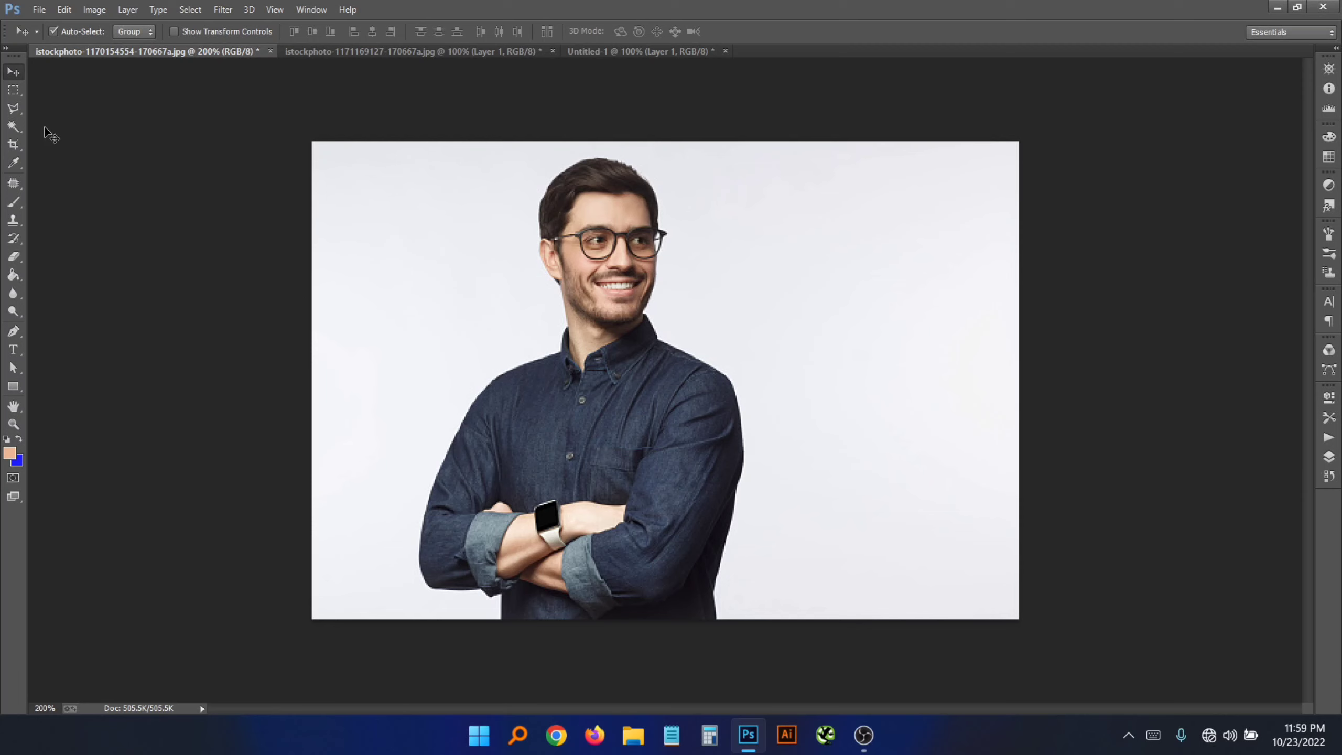
# - Draw an elliptical marquee selection around the man's head, try moving the selected area aside, and undo that move
pyautogui.click(21, 93)
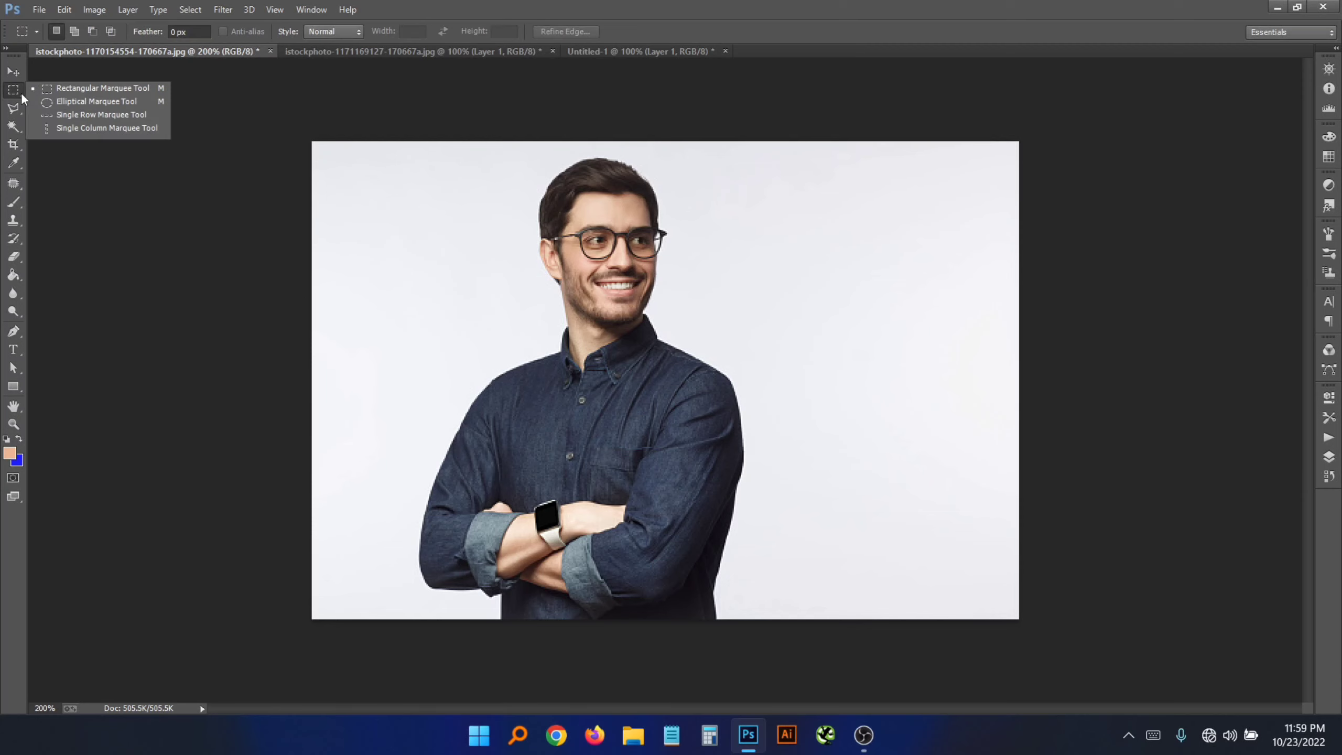
pyautogui.click(81, 102)
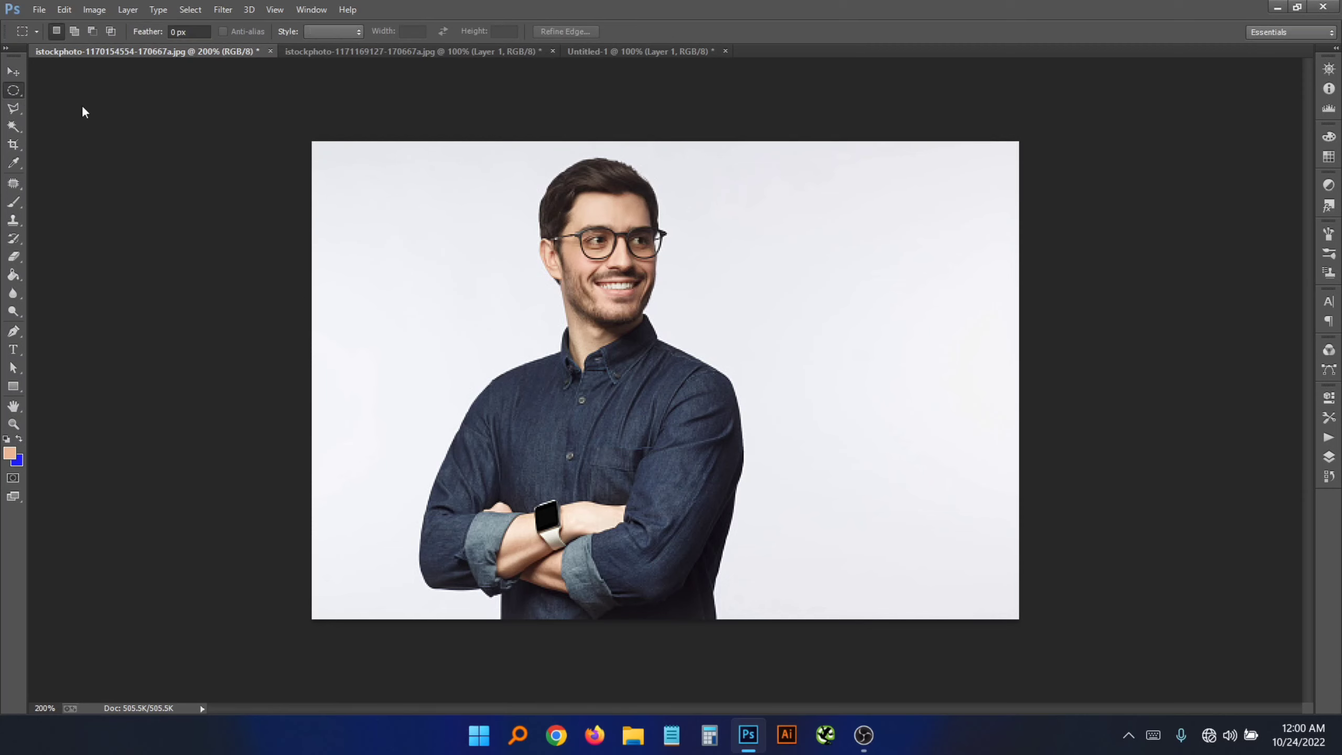
pyautogui.moveTo(515, 156); pyautogui.dragTo(702, 394)
pyautogui.moveTo(626, 314); pyautogui.dragTo(797, 271)
pyautogui.click(13, 72)
pyautogui.hotkey('ctrl', 'z')
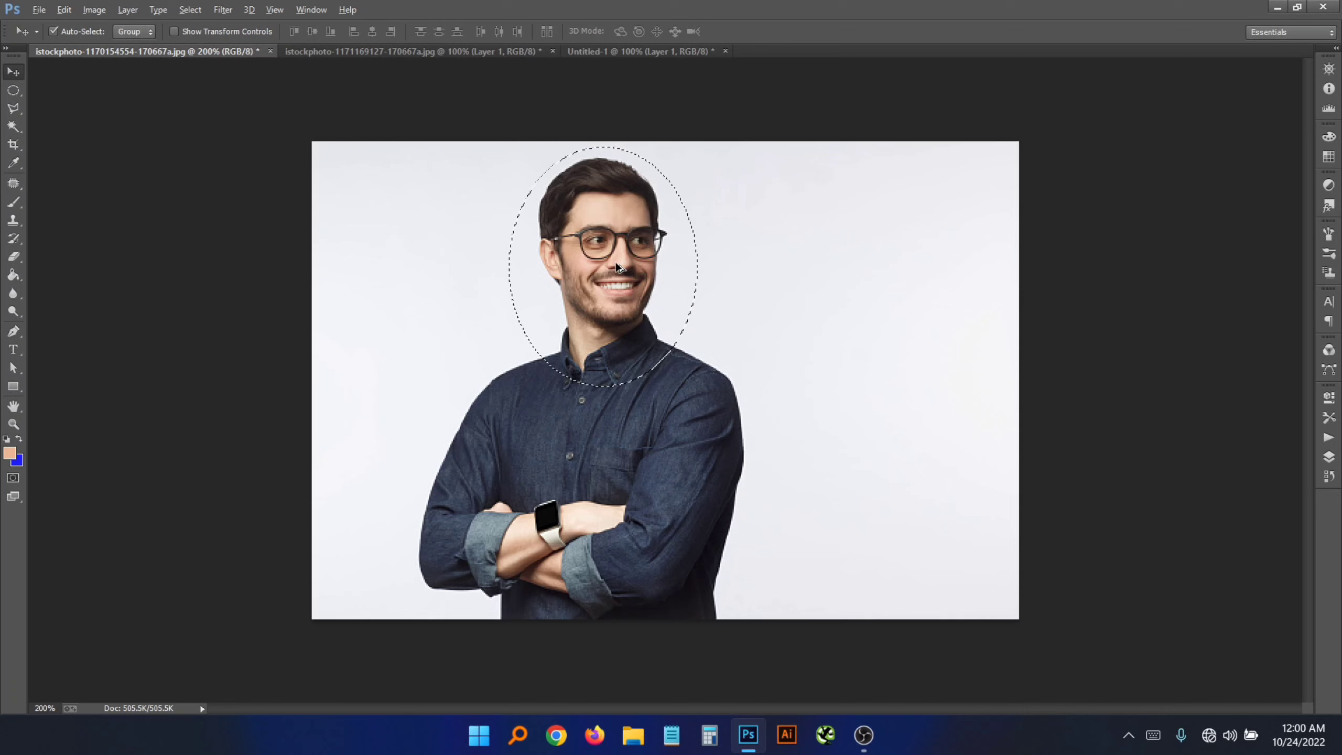
# - Try duplicating the elliptical head selection onto the blank background beside the man, then undo the copy and deselect
pyautogui.moveTo(618, 268); pyautogui.dragTo(869, 271)
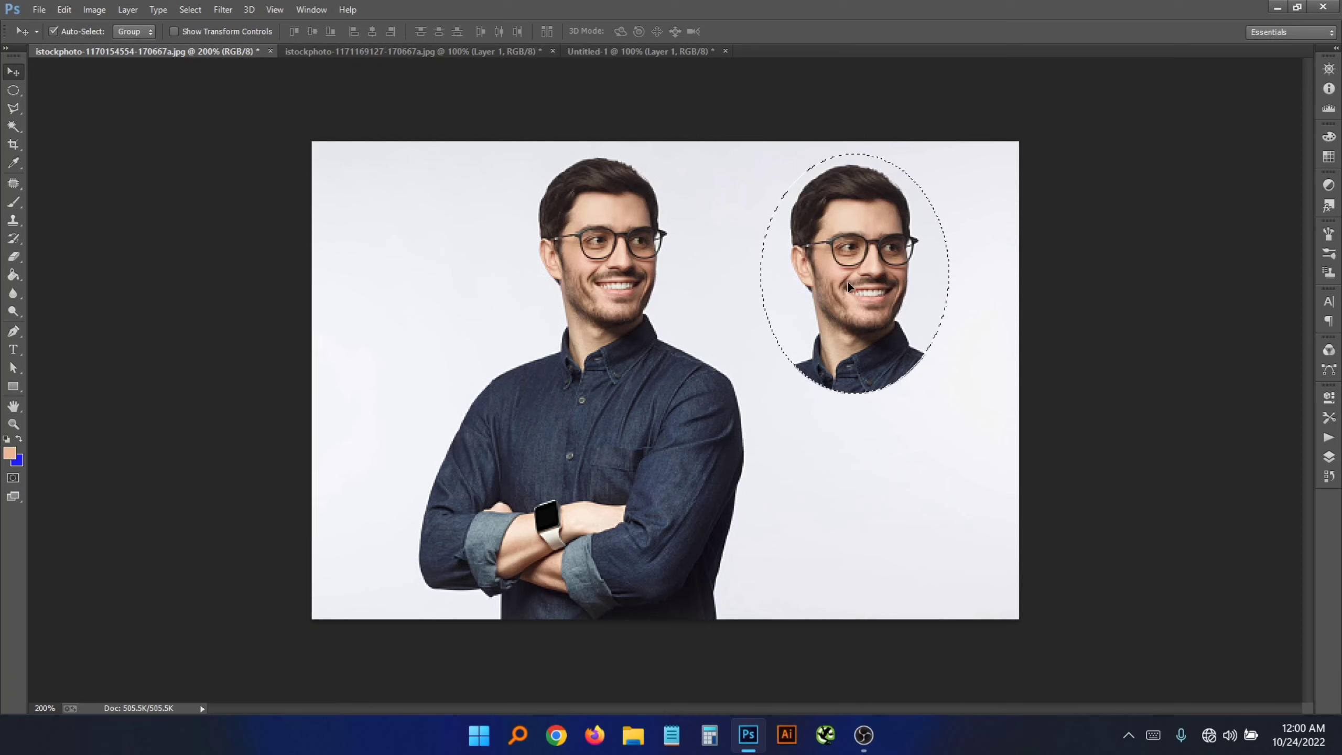
pyautogui.moveTo(850, 307)
pyautogui.mouseDown()
pyautogui.moveTo(852, 280)
pyautogui.moveTo(858, 331)
pyautogui.mouseUp()
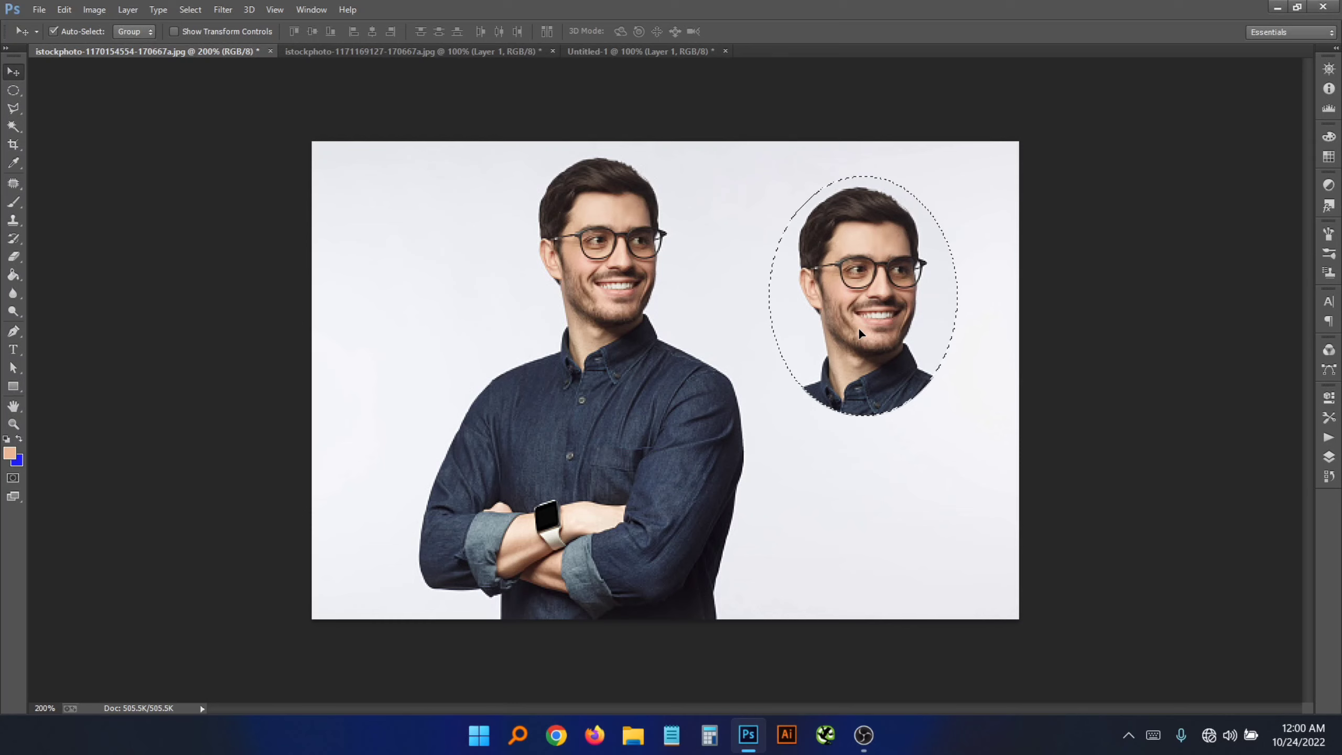
pyautogui.hotkey('ctrl', 'z')
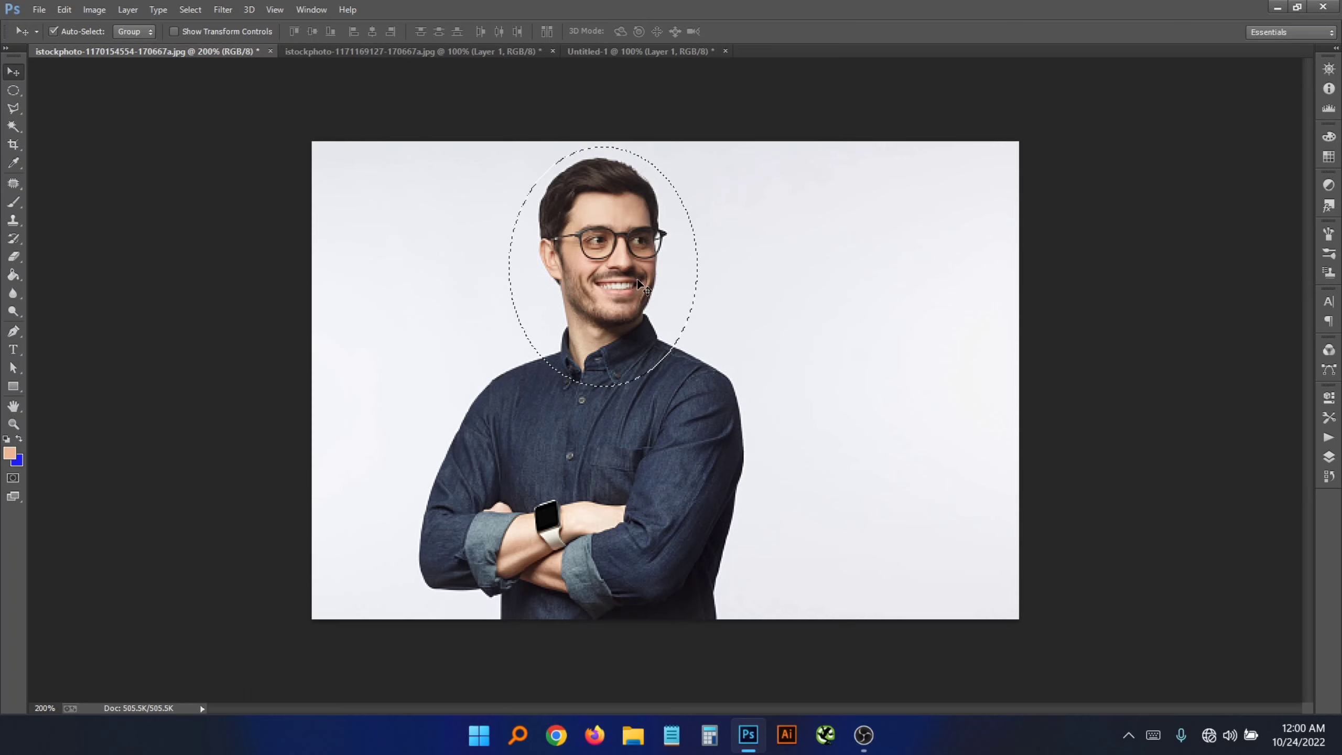
pyautogui.hotkey('ctrl', 'd')
# - Draw a rectangular marquee selection around the man's whole figure and duplicate it onto the blank background beside him
pyautogui.moveTo(12, 88); pyautogui.dragTo(47, 88)
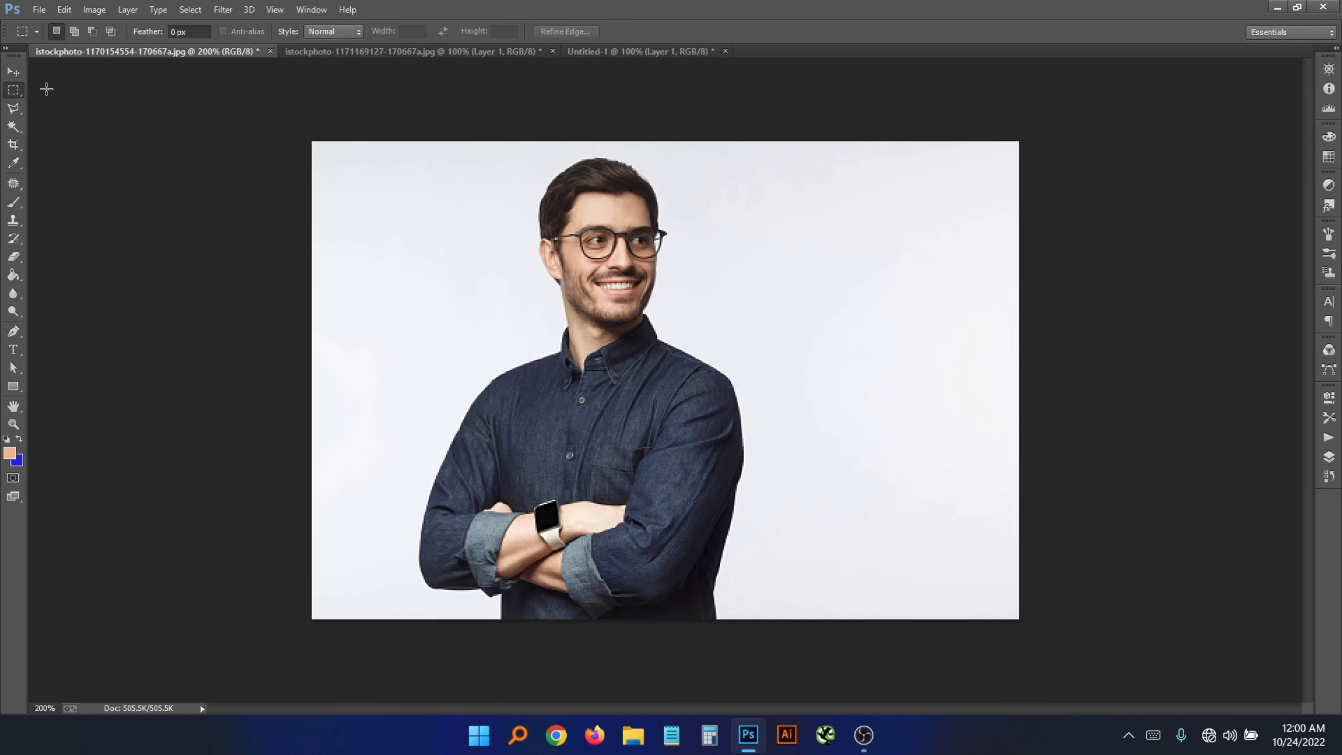
pyautogui.moveTo(392, 146); pyautogui.dragTo(750, 626)
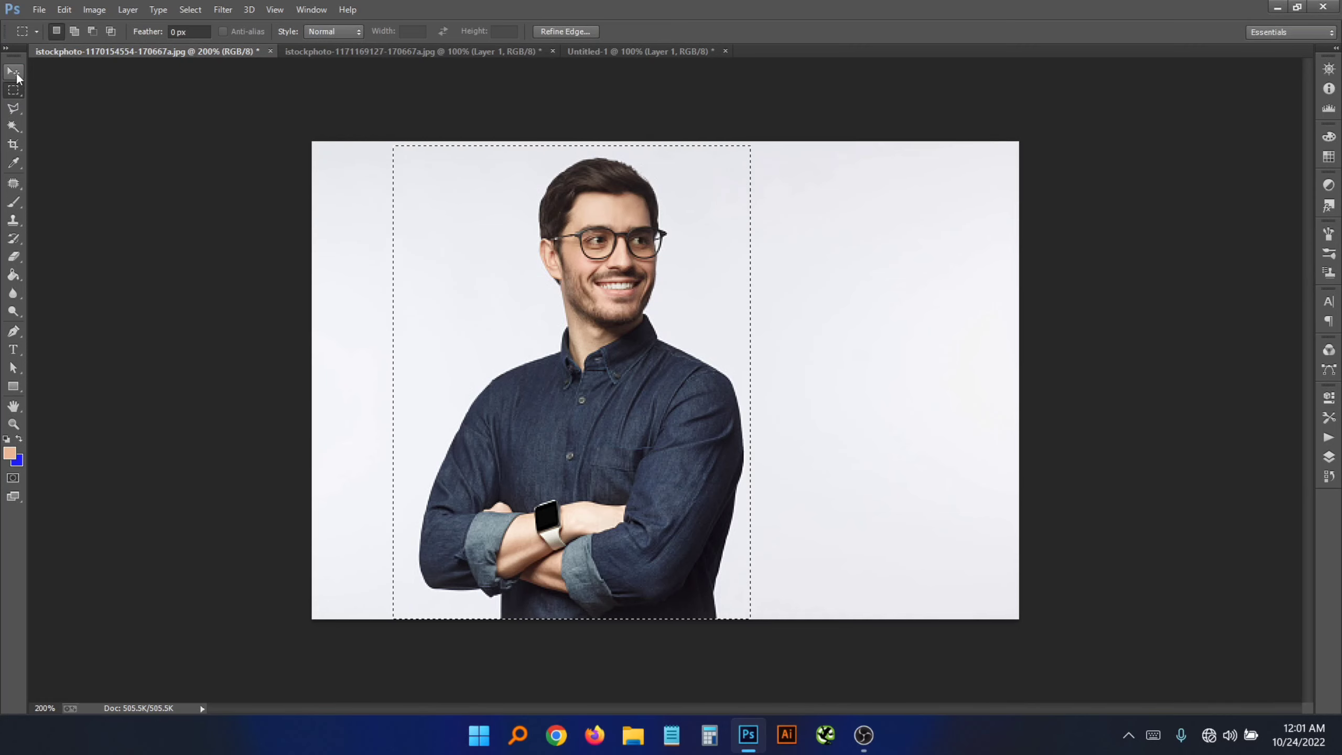
pyautogui.click(14, 73)
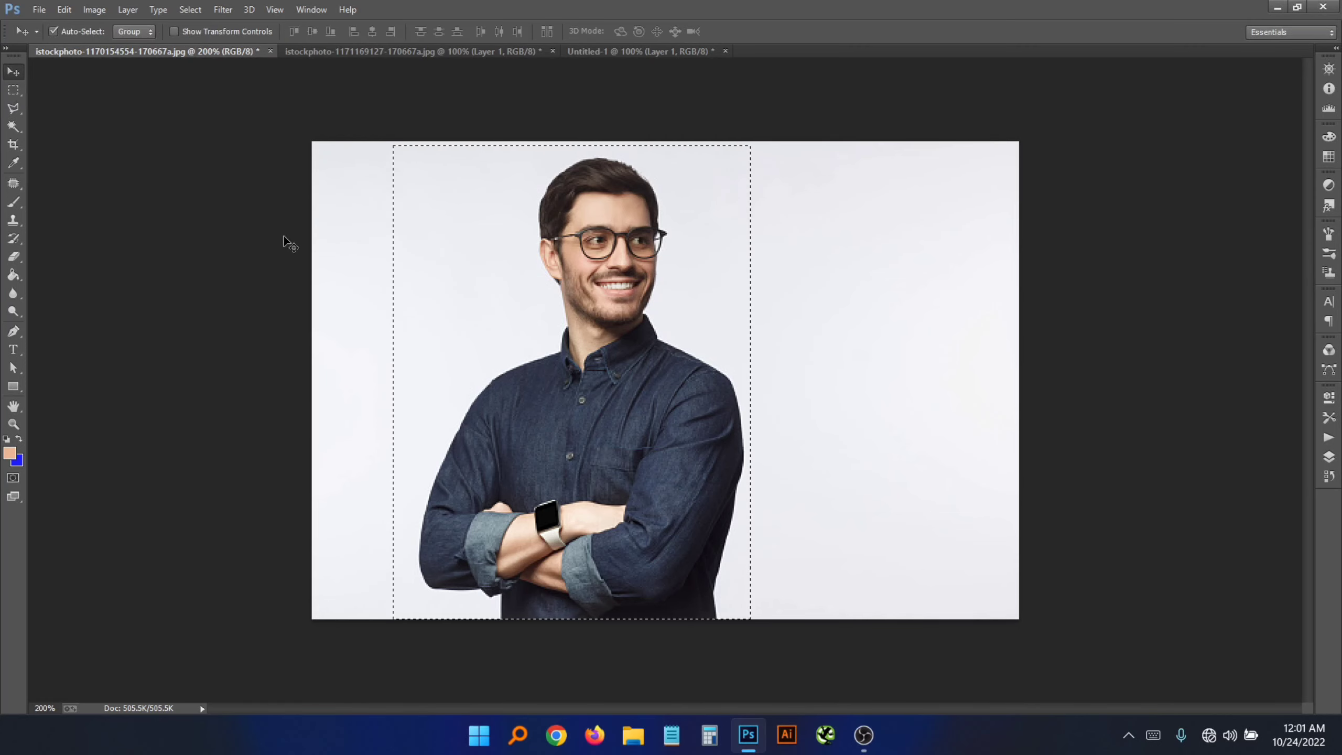
pyautogui.moveTo(573, 404); pyautogui.dragTo(928, 421)
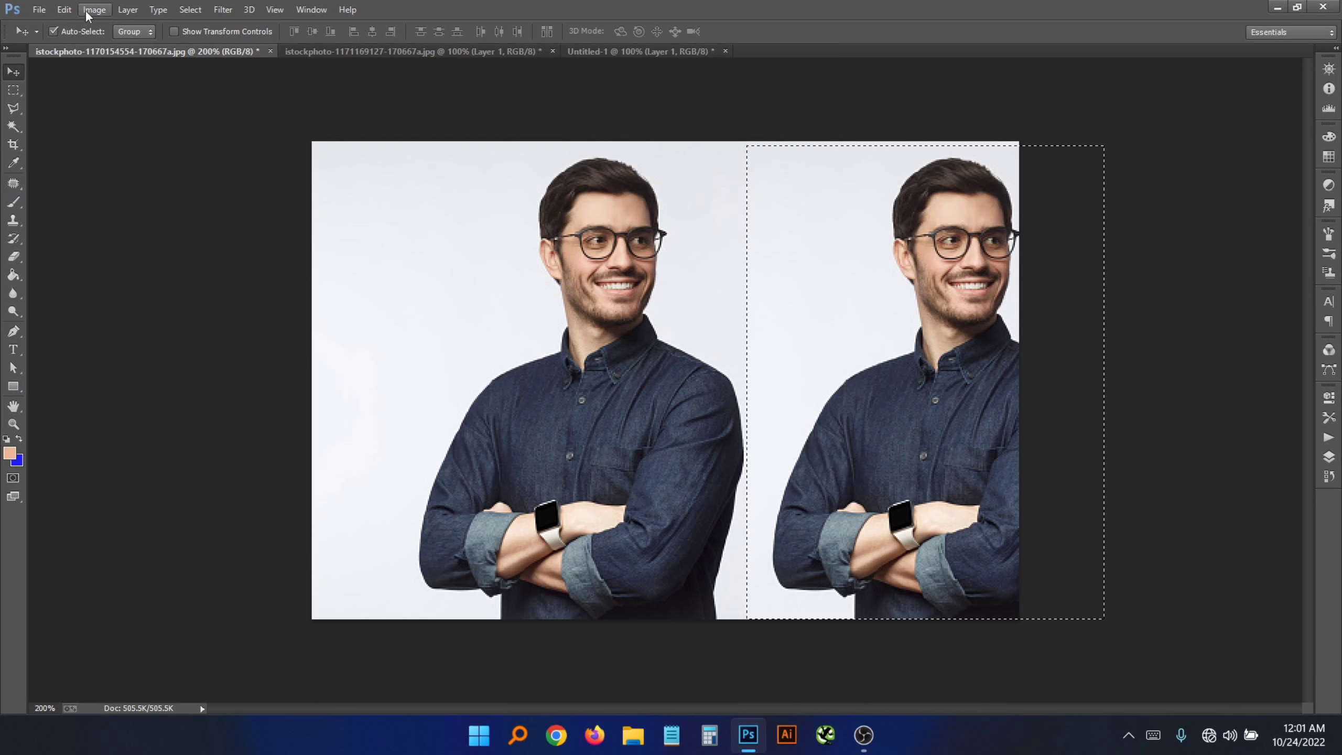
# - Scale the duplicated figure down to about 56% with Free Transform, place it on the blank background beside the man, and deselect
pyautogui.click(65, 10)
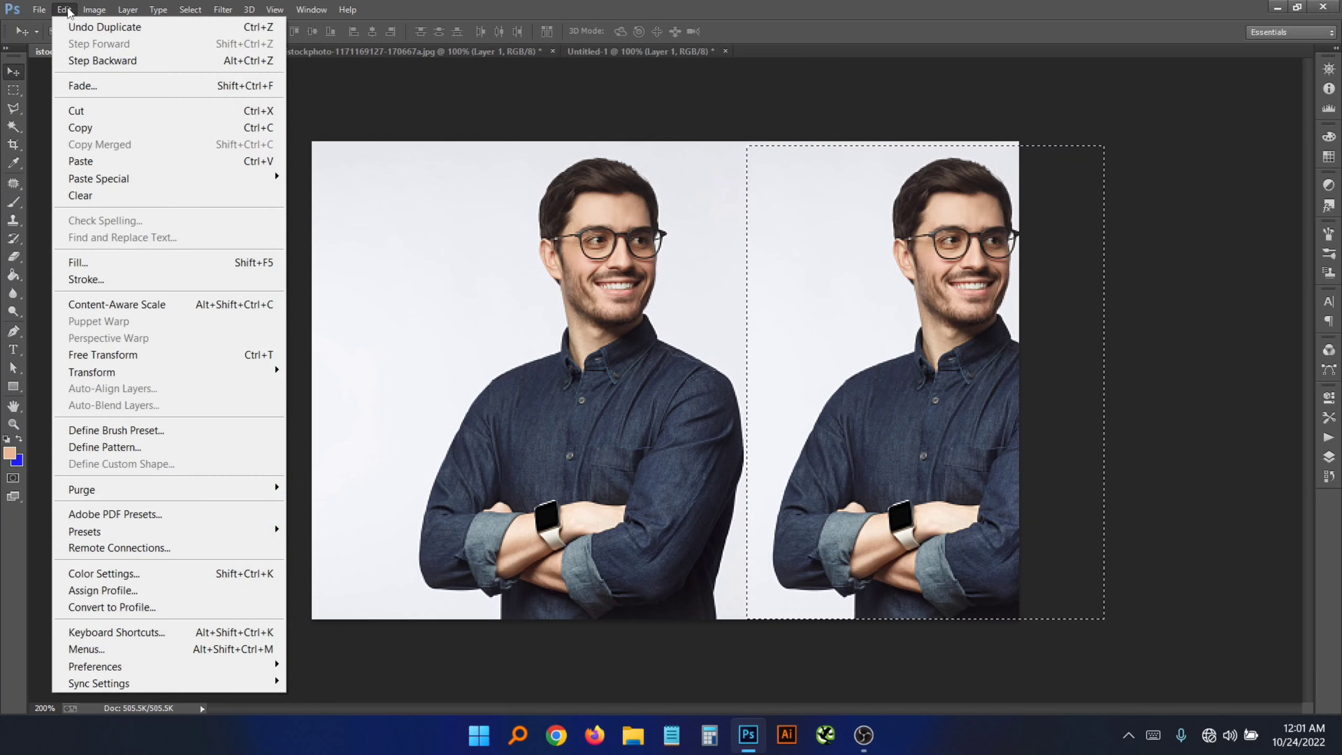
pyautogui.click(135, 363)
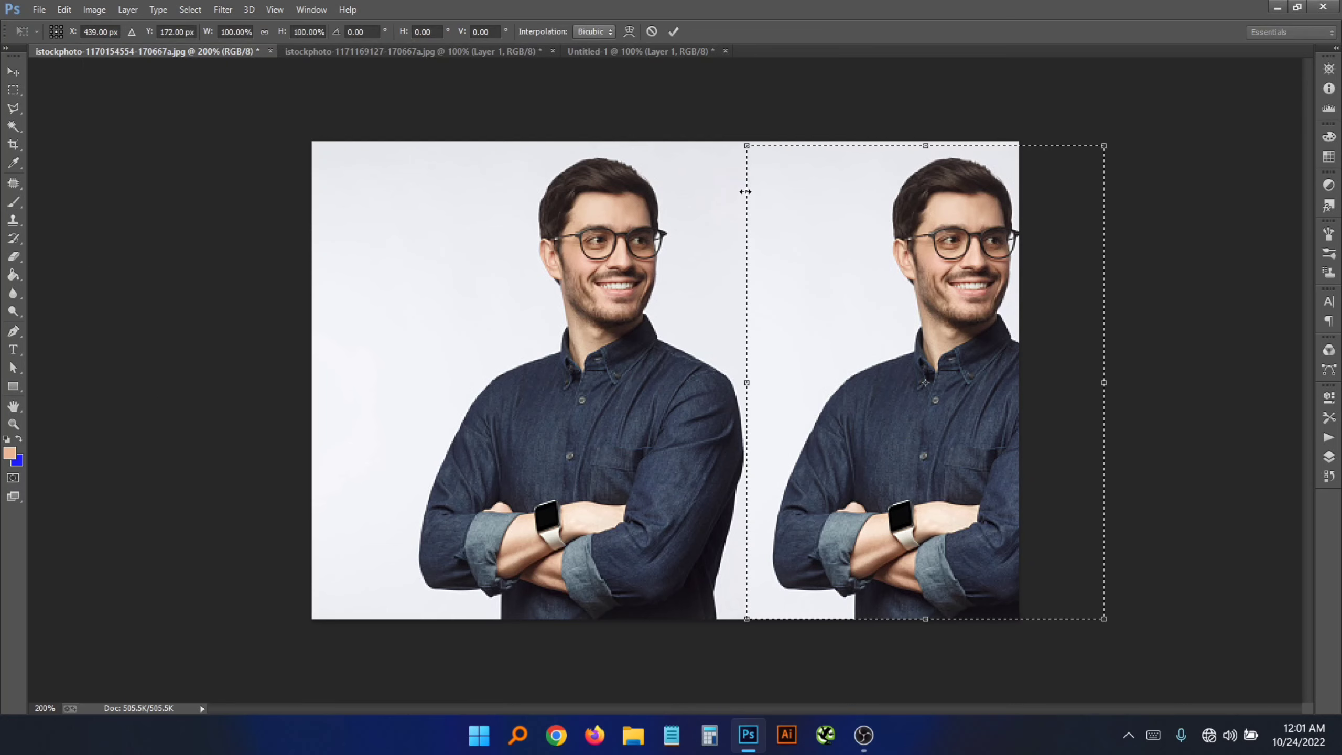
pyautogui.moveTo(746, 146); pyautogui.dragTo(898, 352)
pyautogui.moveTo(992, 502); pyautogui.dragTo(910, 369)
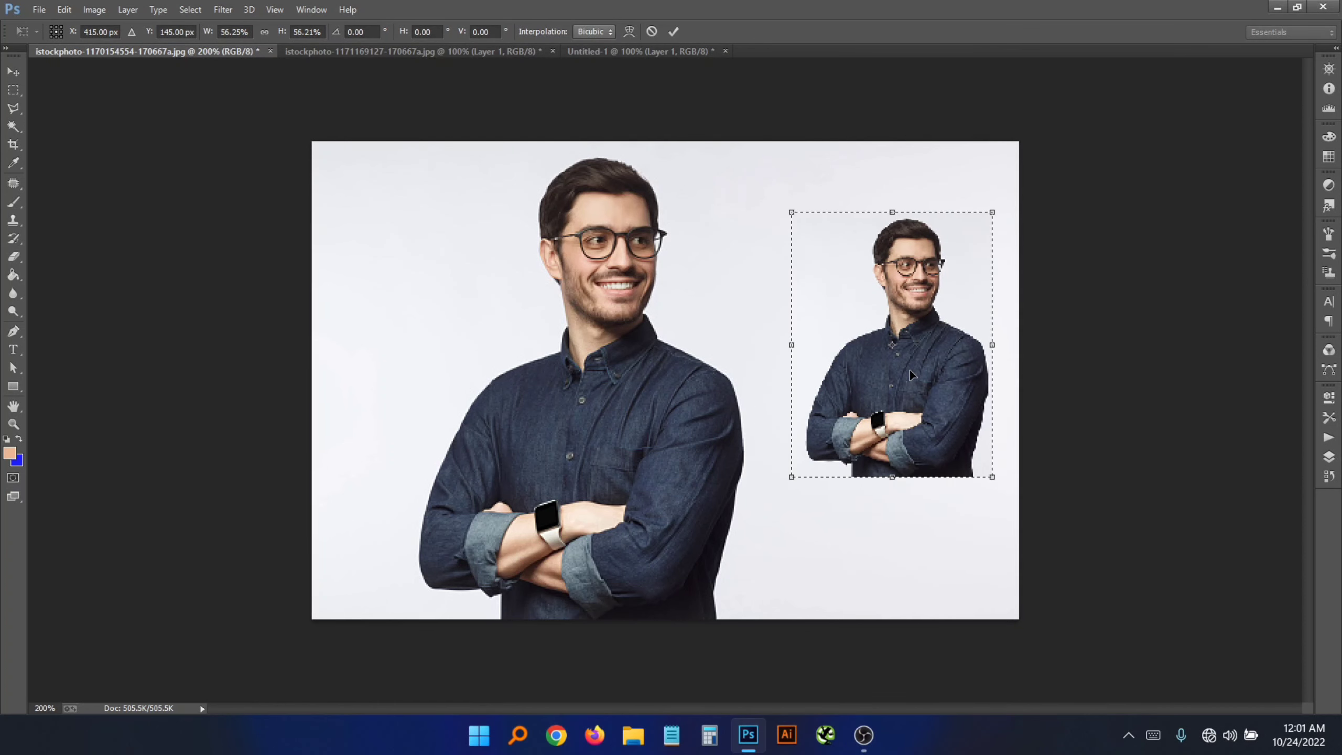
pyautogui.press('Return')
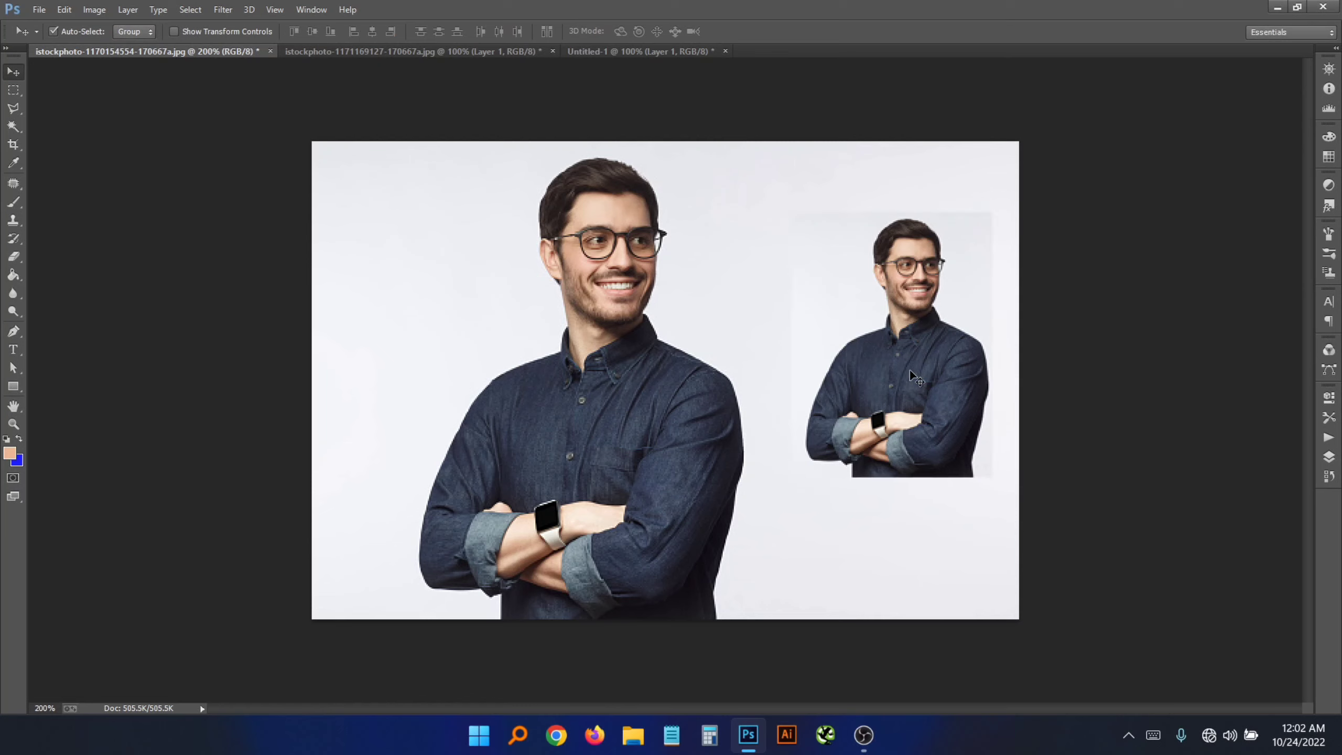
pyautogui.click(865, 738)
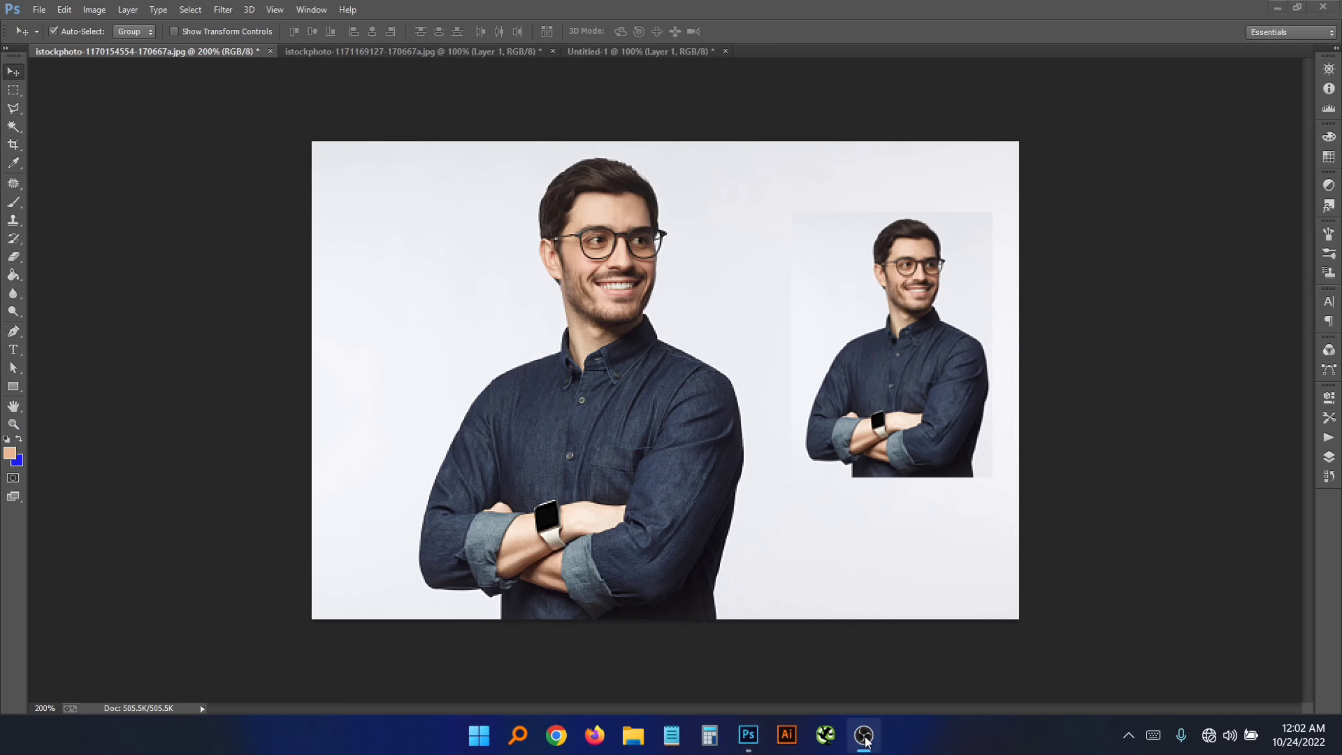